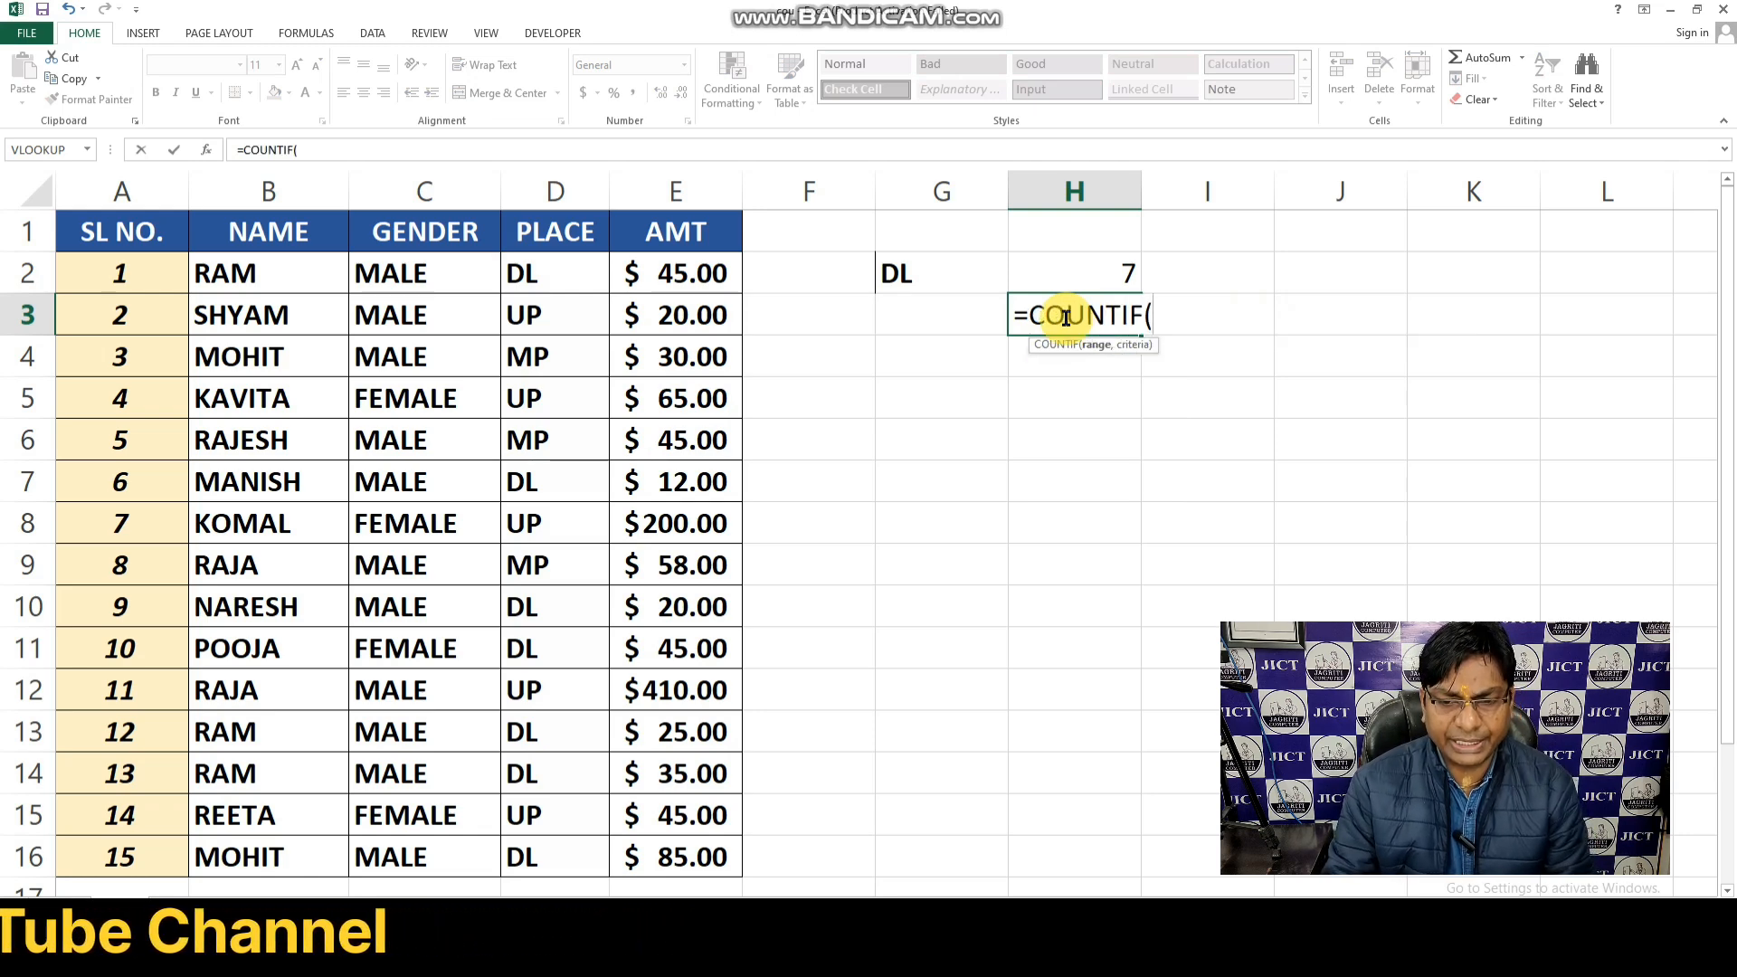
# Complete the COUNTIF formula in H3 with range D1:D16 and the array criteria {"dl","up"}
pyautogui.moveTo(559, 235); pyautogui.dragTo(559, 859)
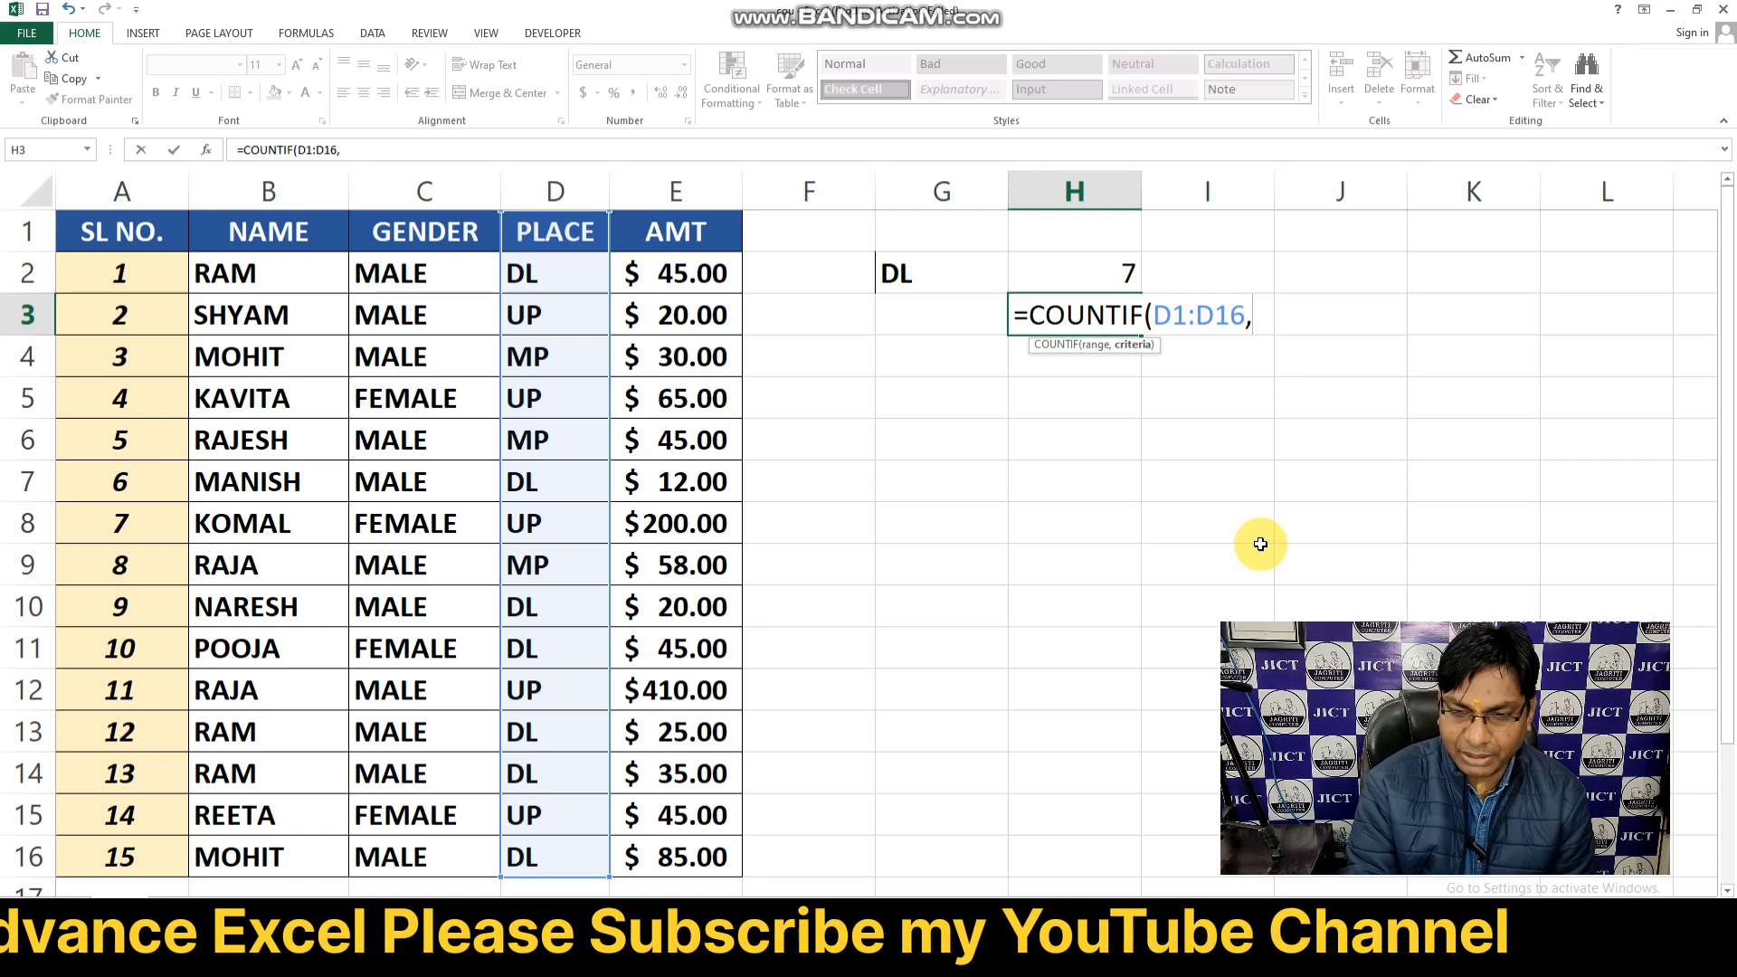
pyautogui.write('{')
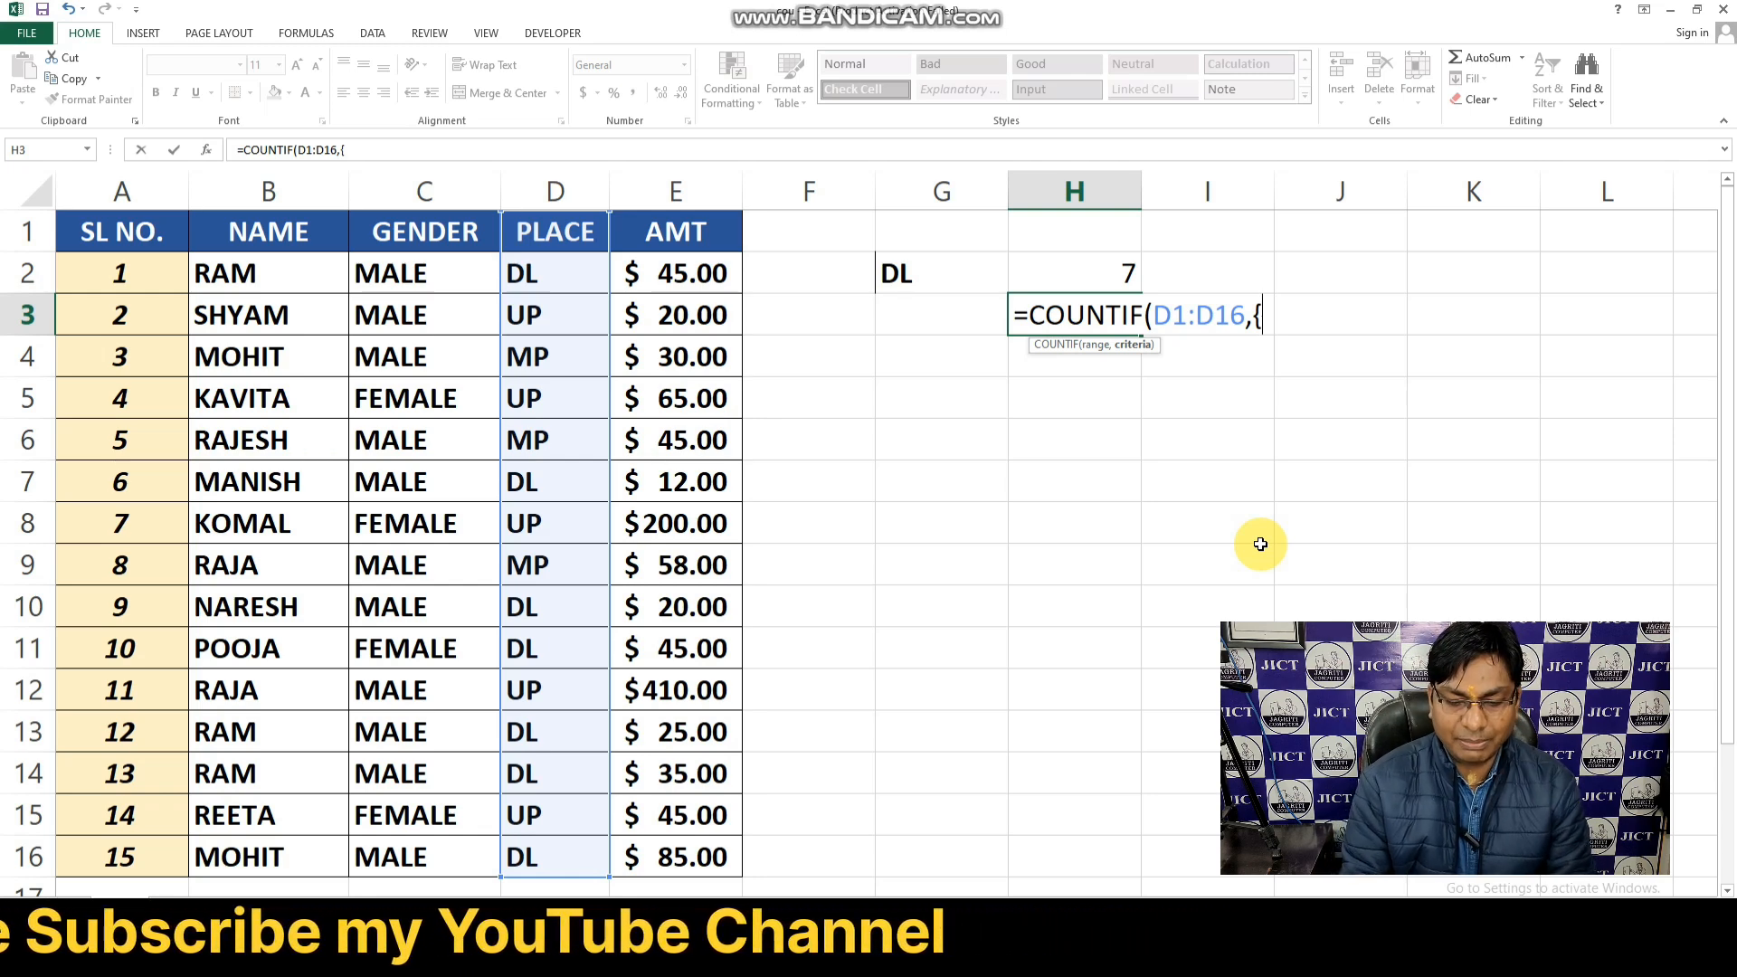
pyautogui.write('"dl","up')
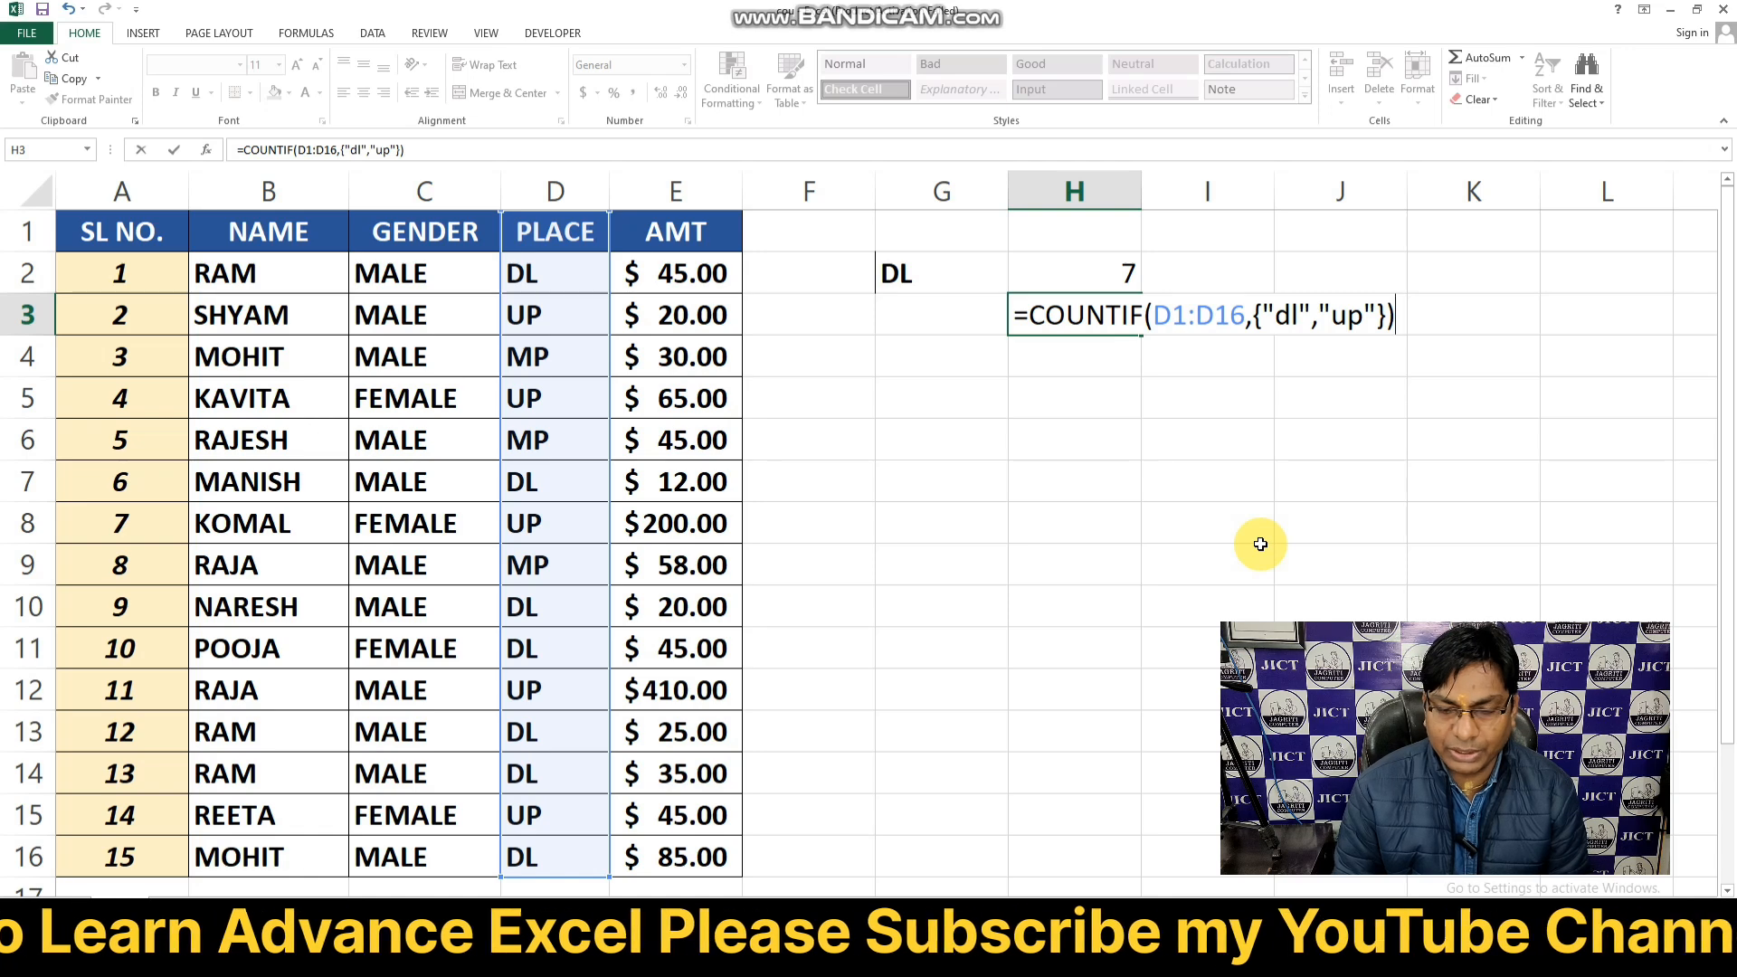
pyautogui.press('Return')
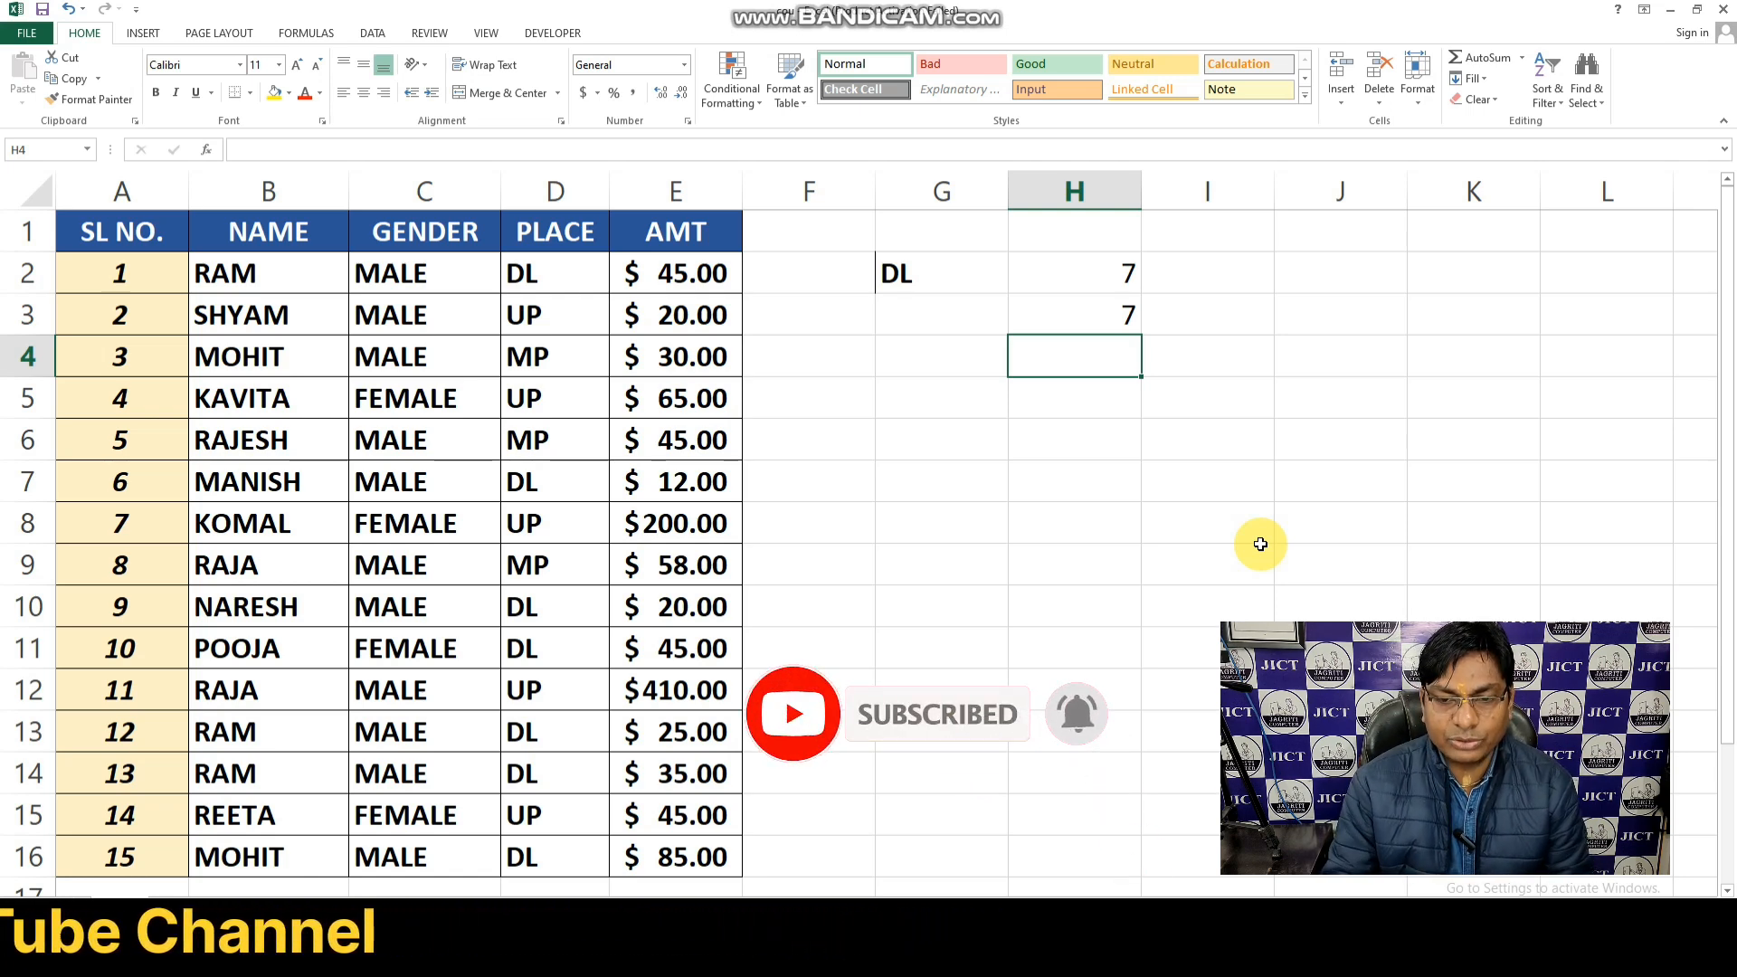
# Wrap the formula in H3 in SUM so it reads =SUM(COUNTIF(D1:D16,{"dl","up"}))
pyautogui.doubleClick(1042, 315)
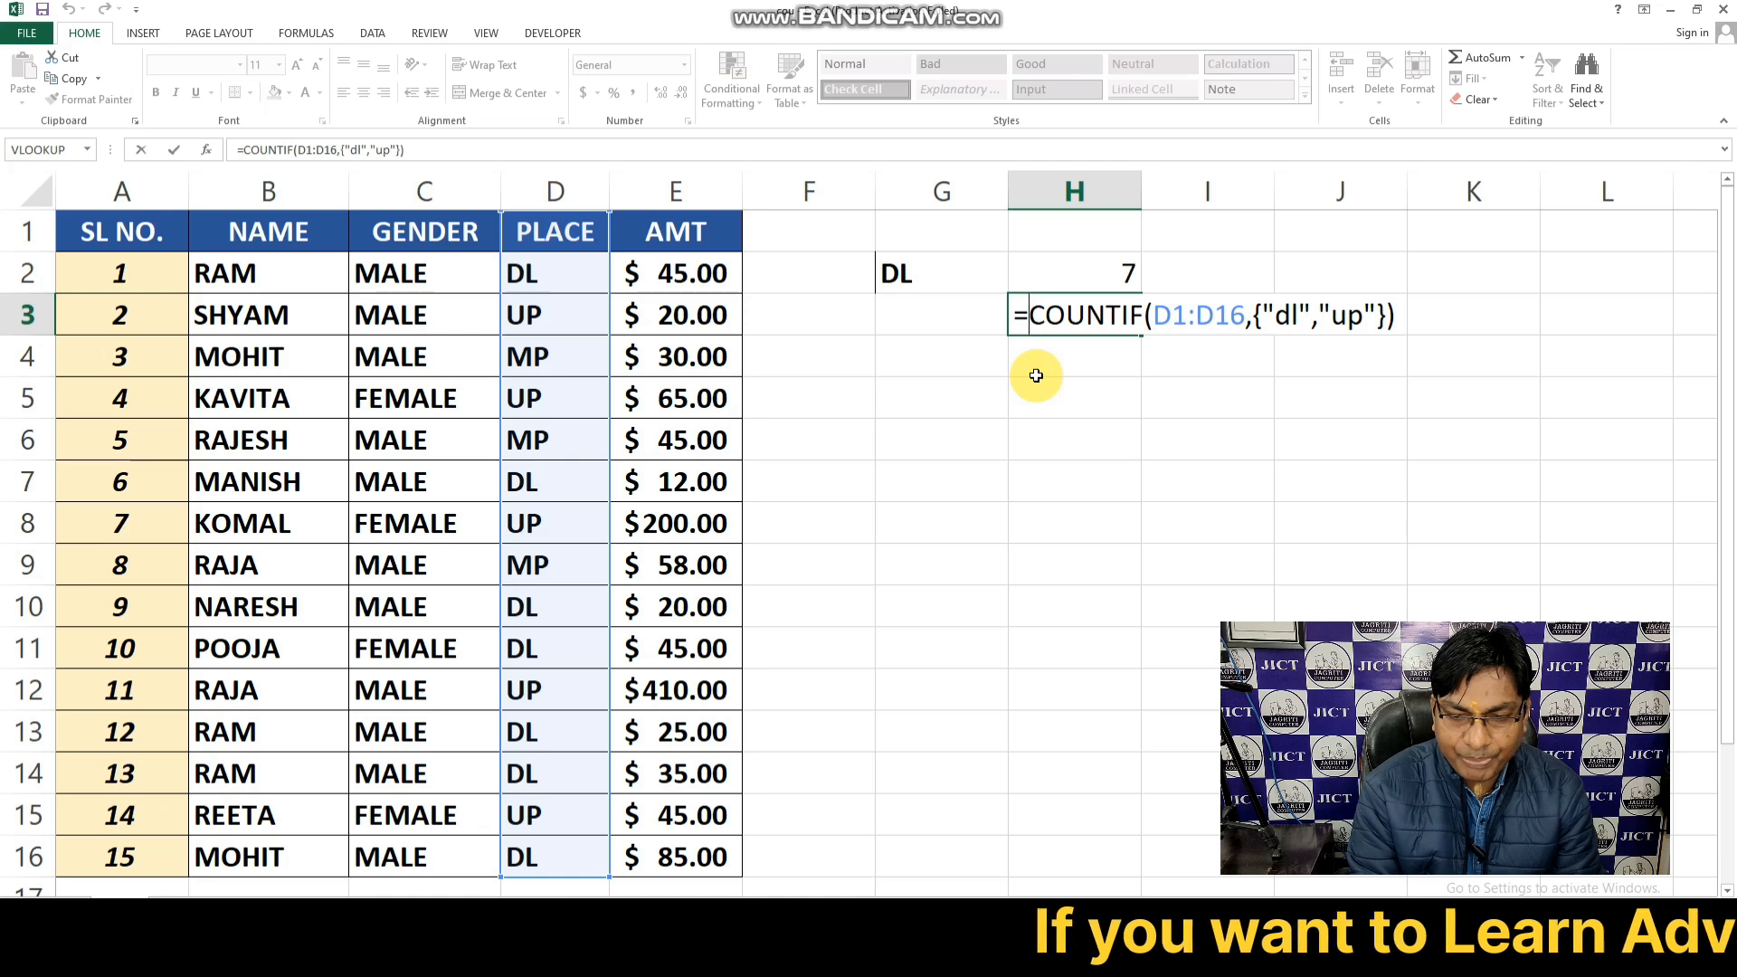
pyautogui.write('sum(')
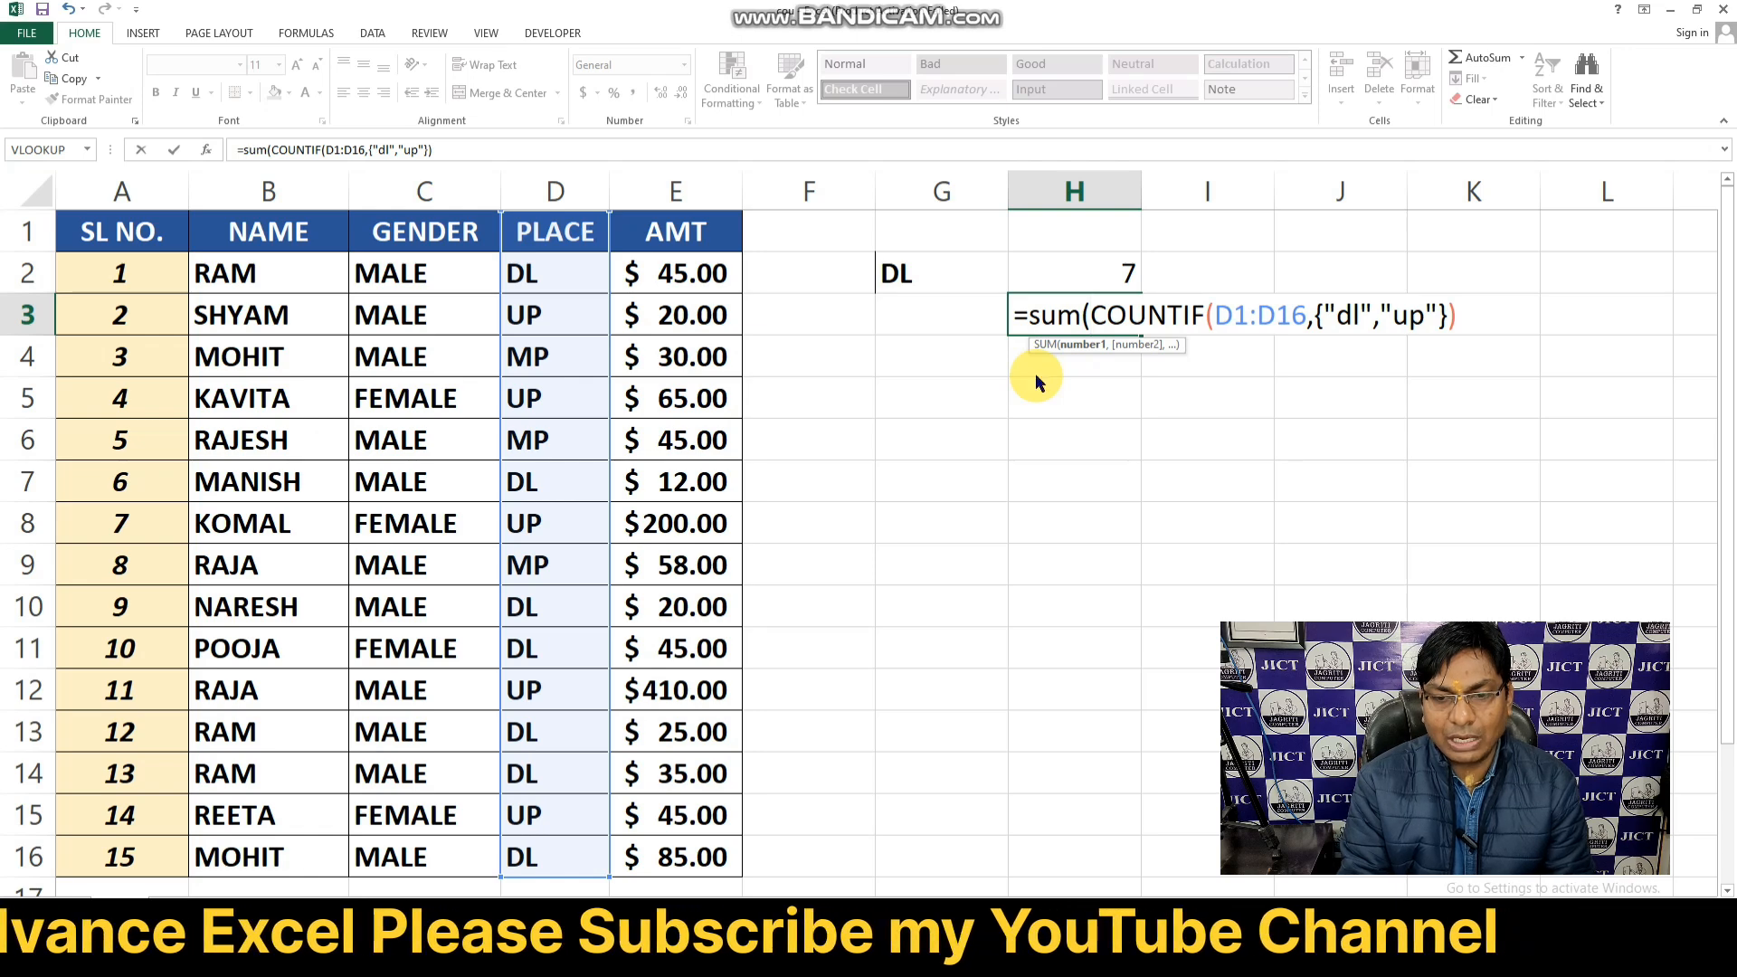
pyautogui.press('Return')
pyautogui.press('Return')
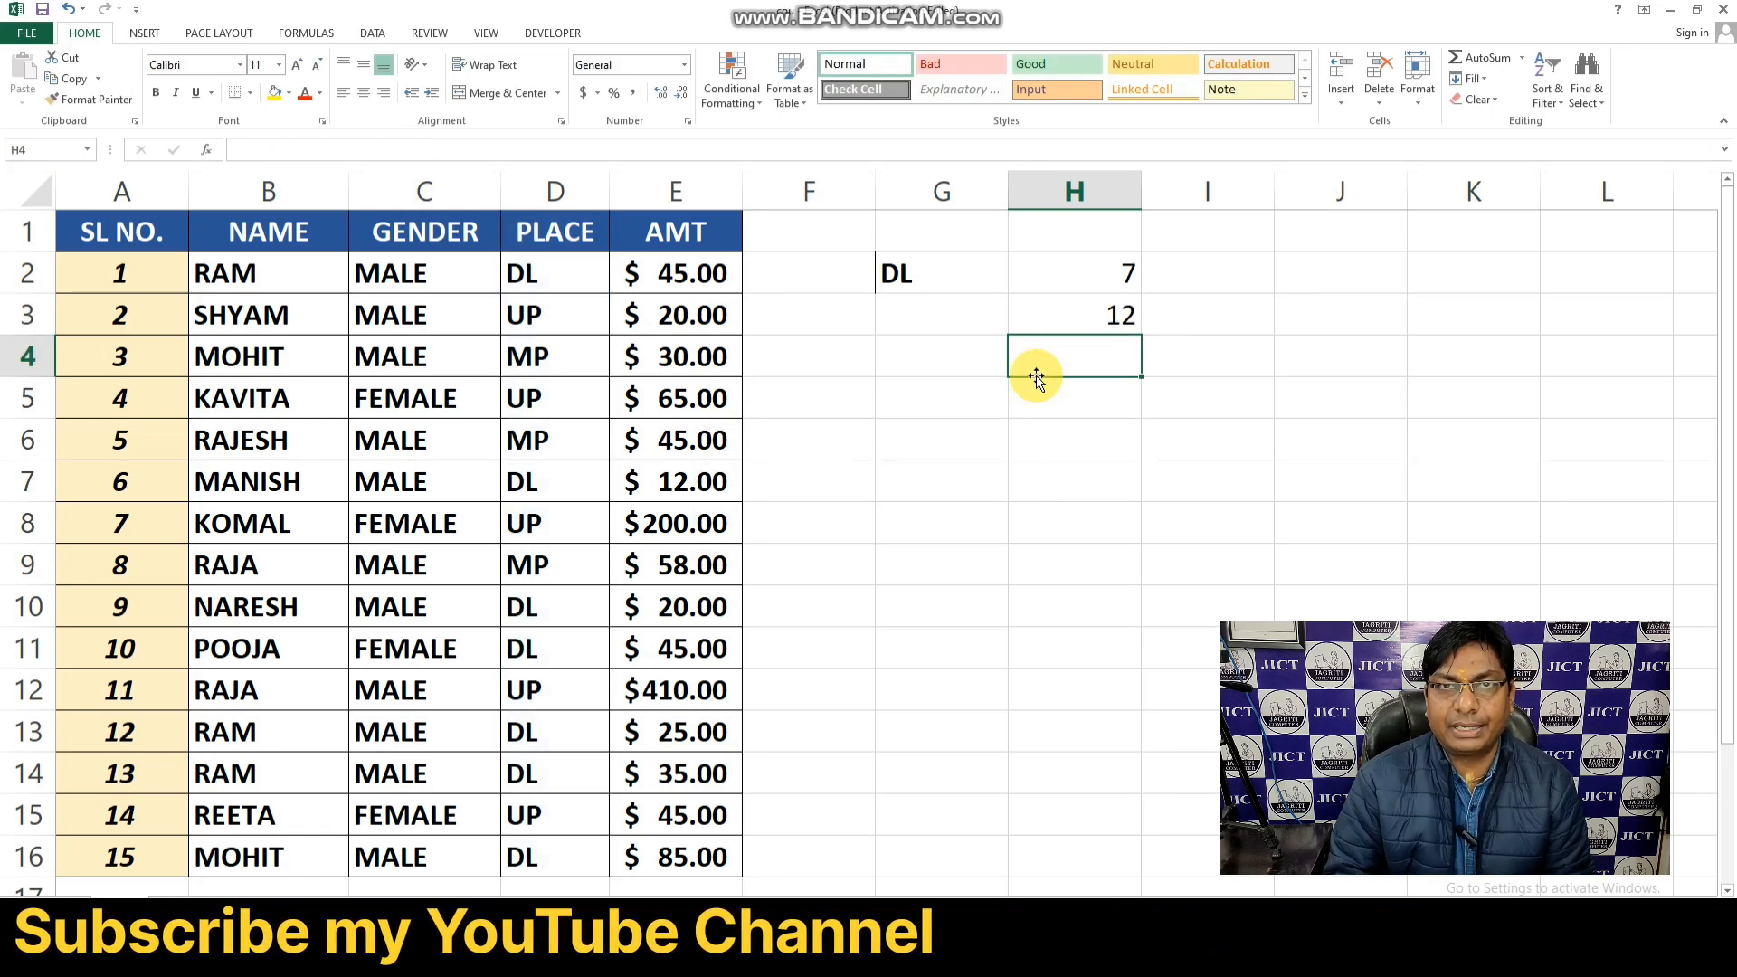
# Label cell G3 "DL + UP" and make the result in H3 bold
pyautogui.click(928, 307)
pyautogui.write('d')
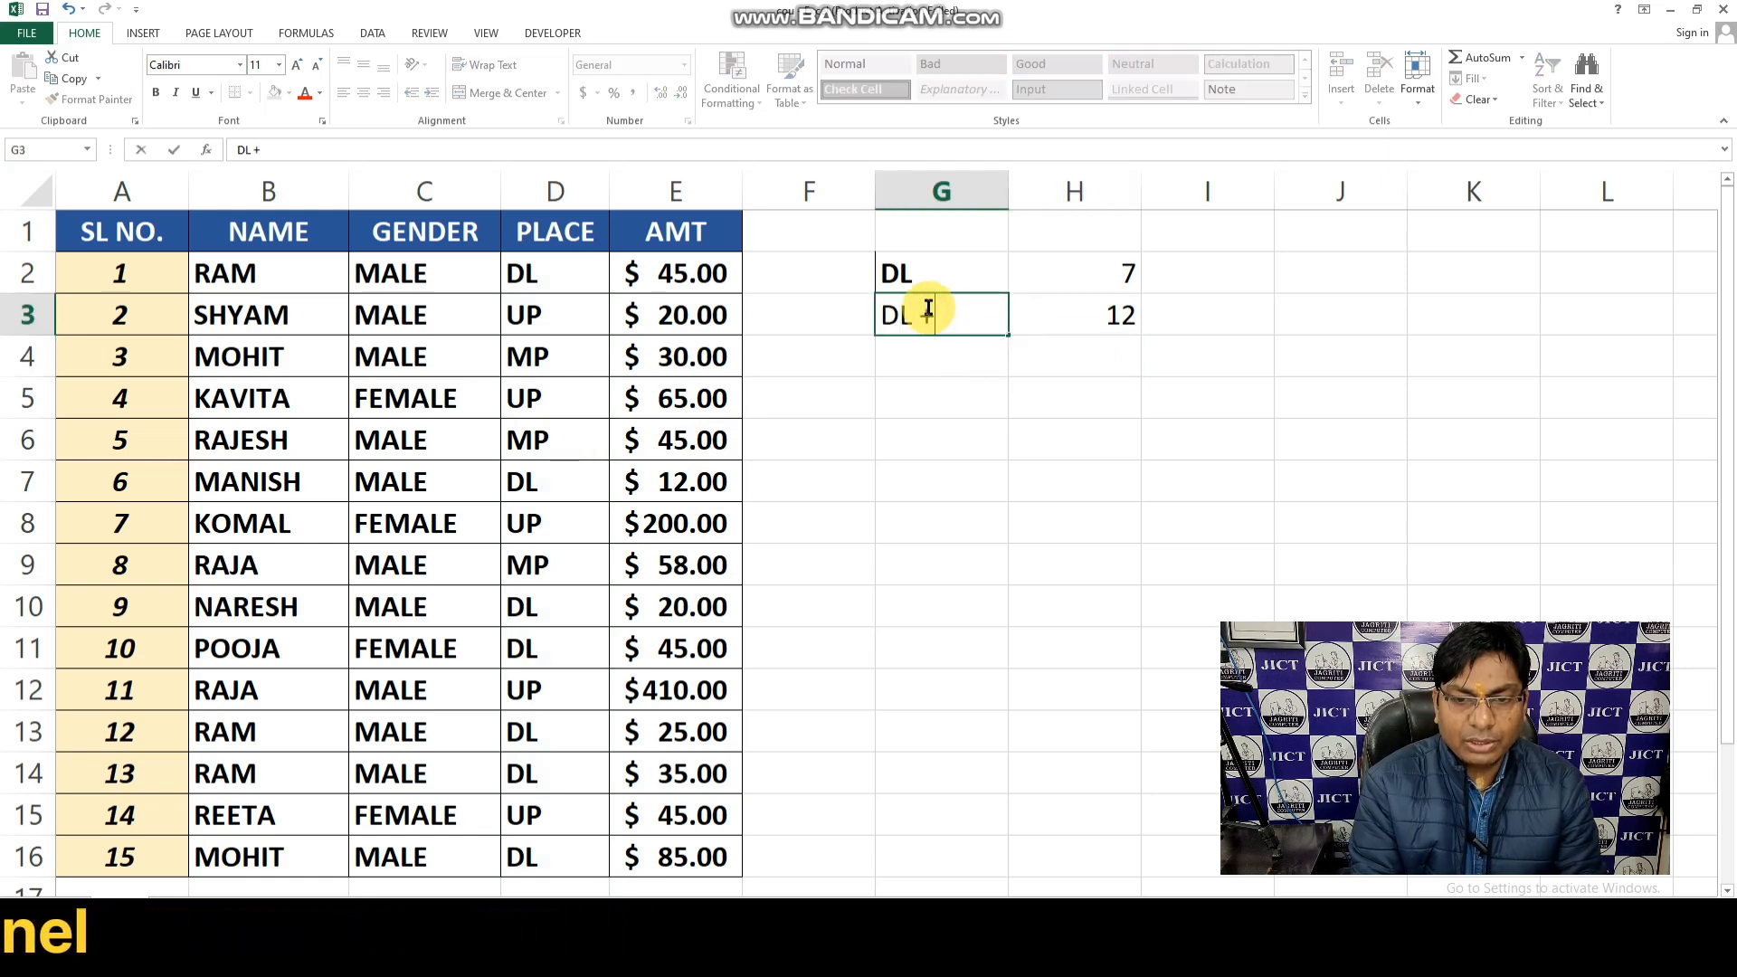
pyautogui.press('Return')
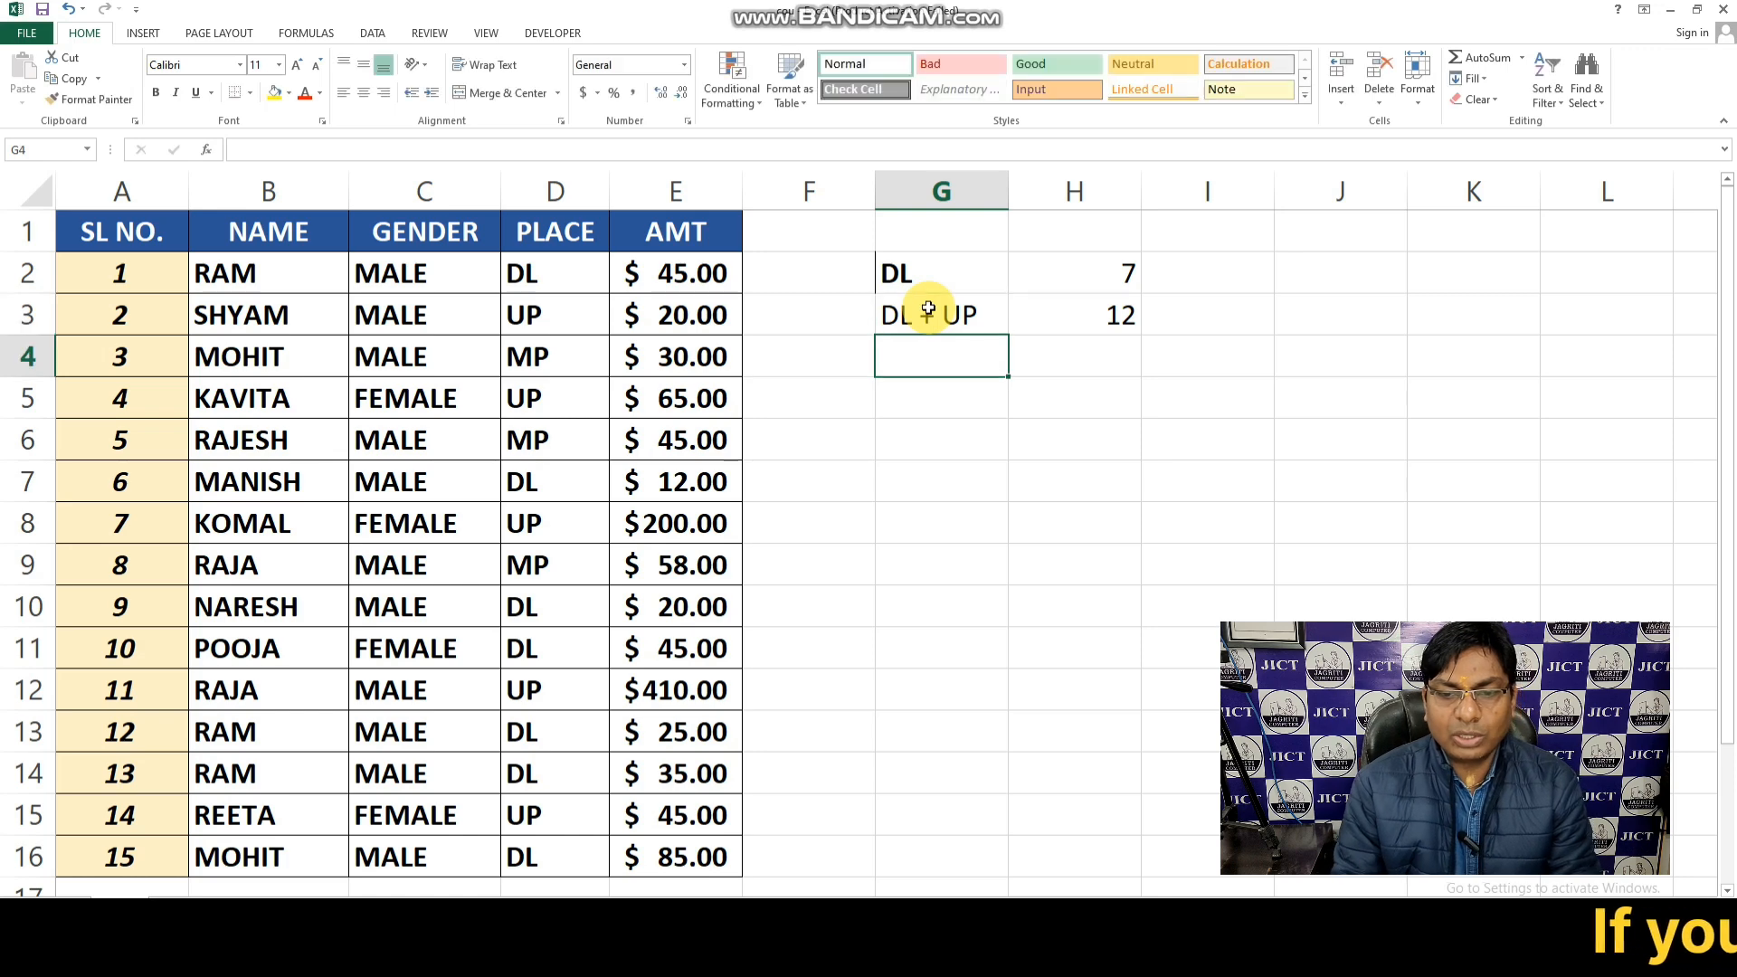
pyautogui.click(1064, 314)
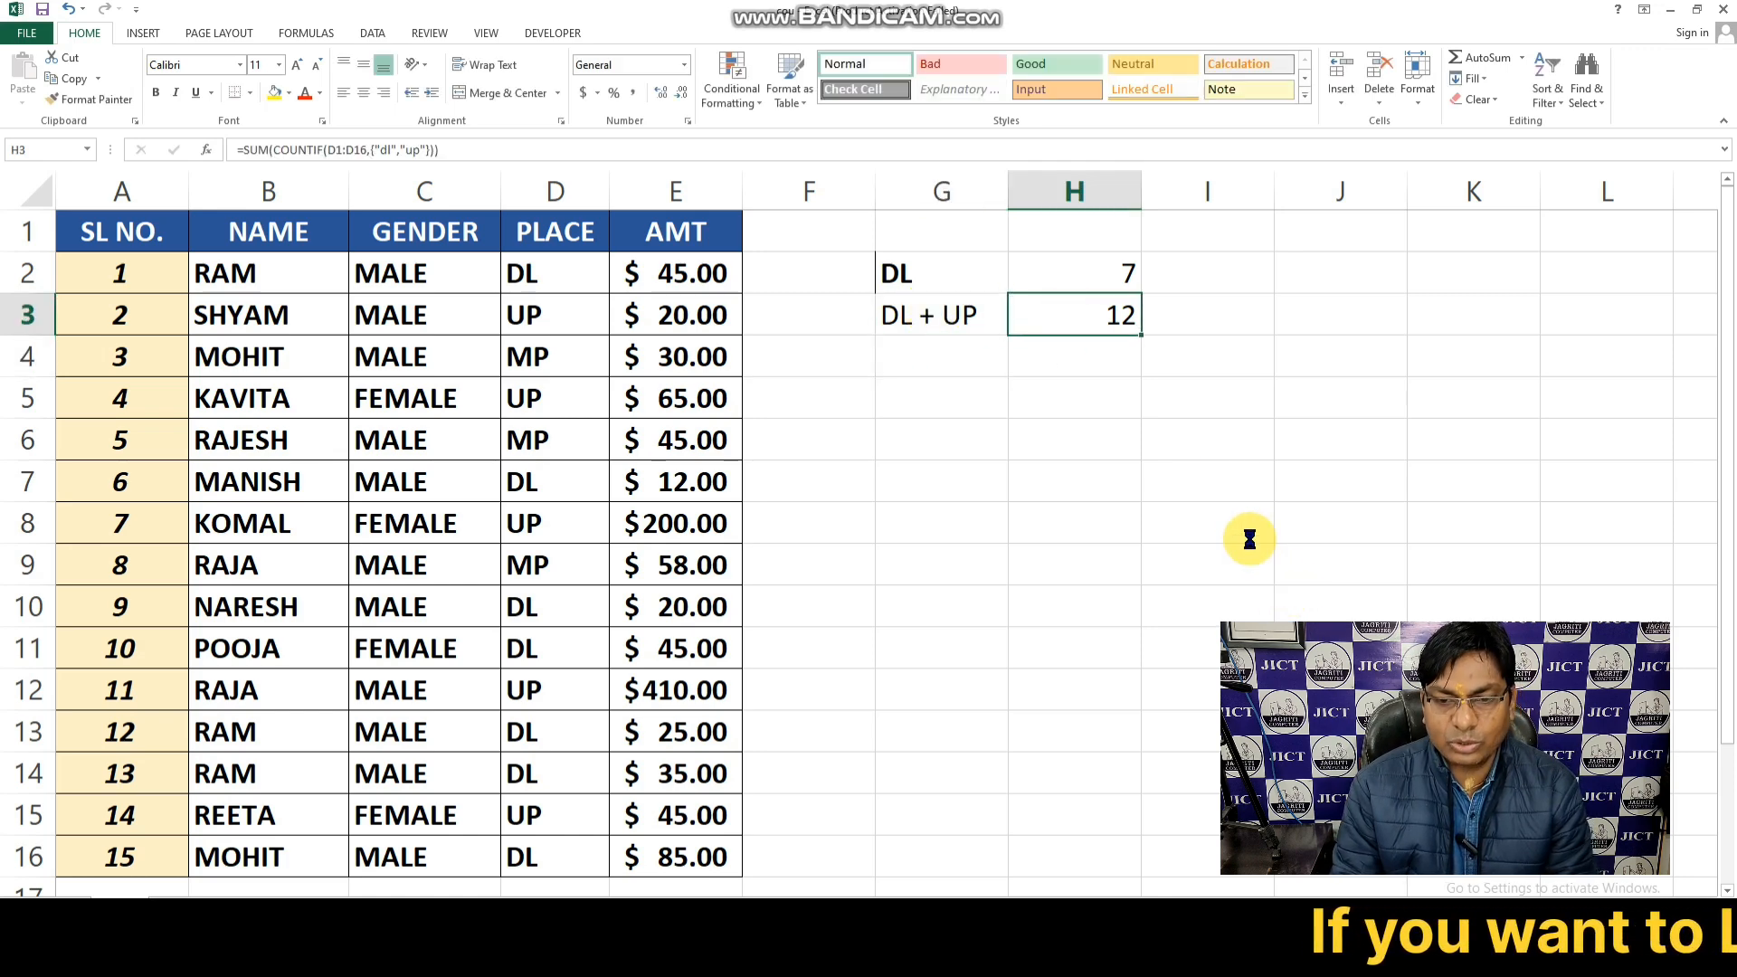
pyautogui.hotkey('ctrl', 'b')
# Enter the label >100 in cell G4
pyautogui.click(1085, 352)
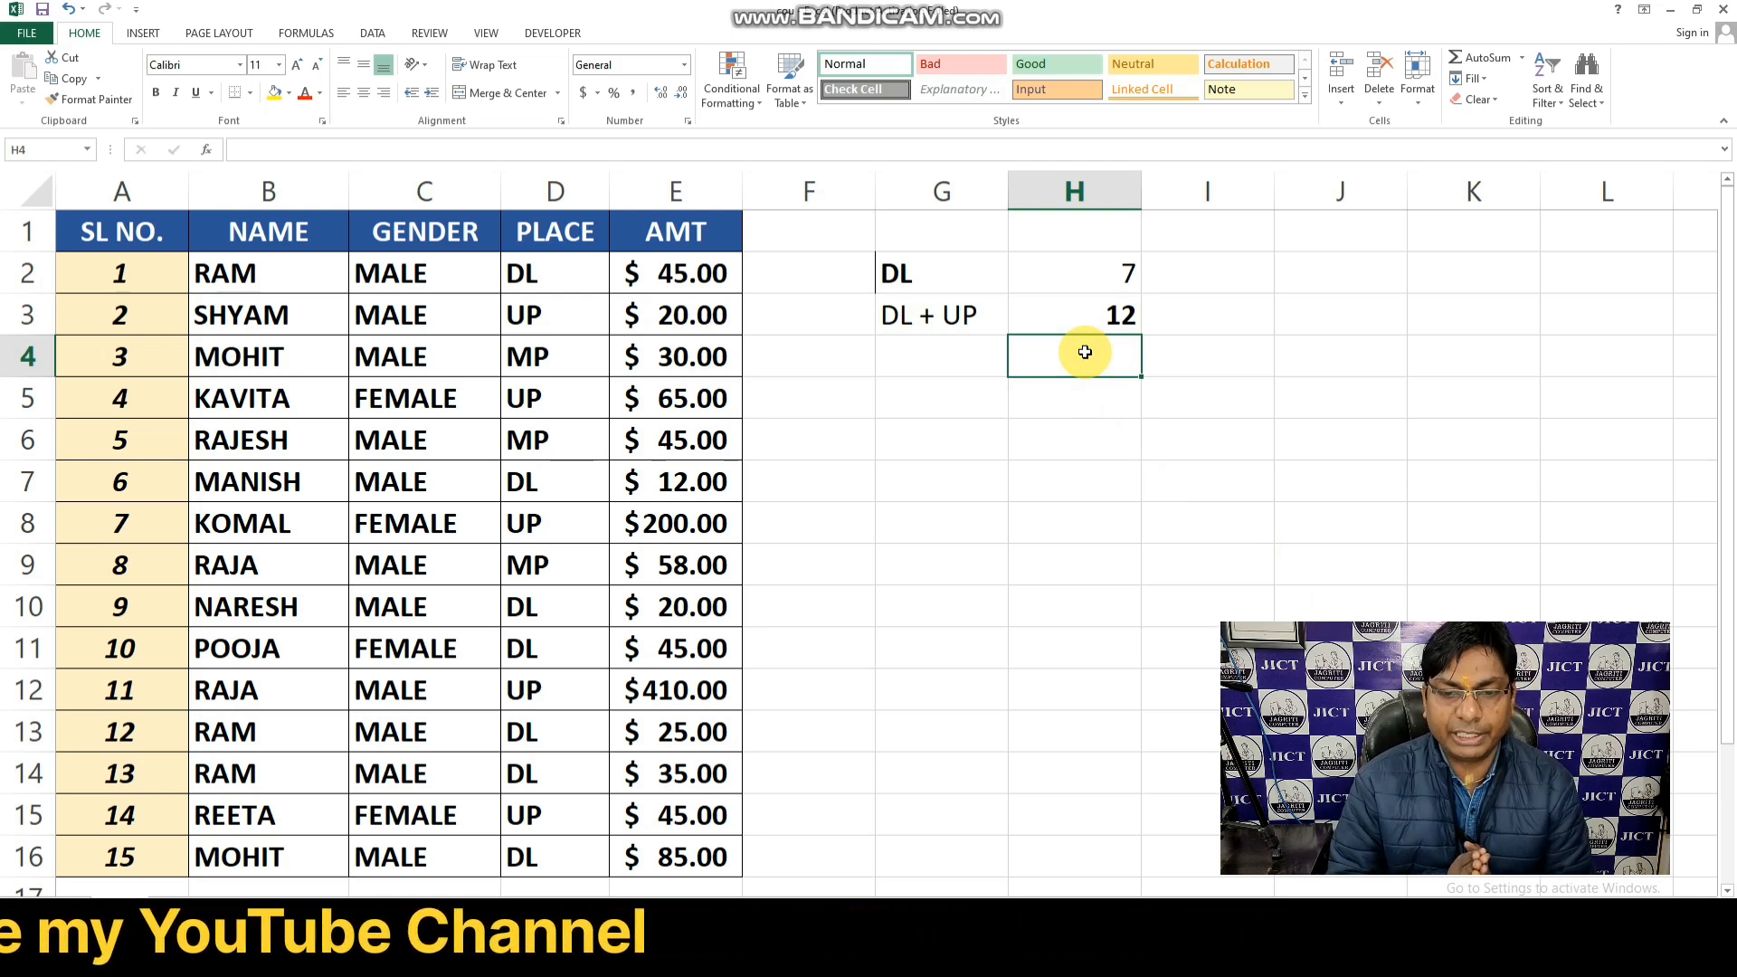
pyautogui.press('Left')
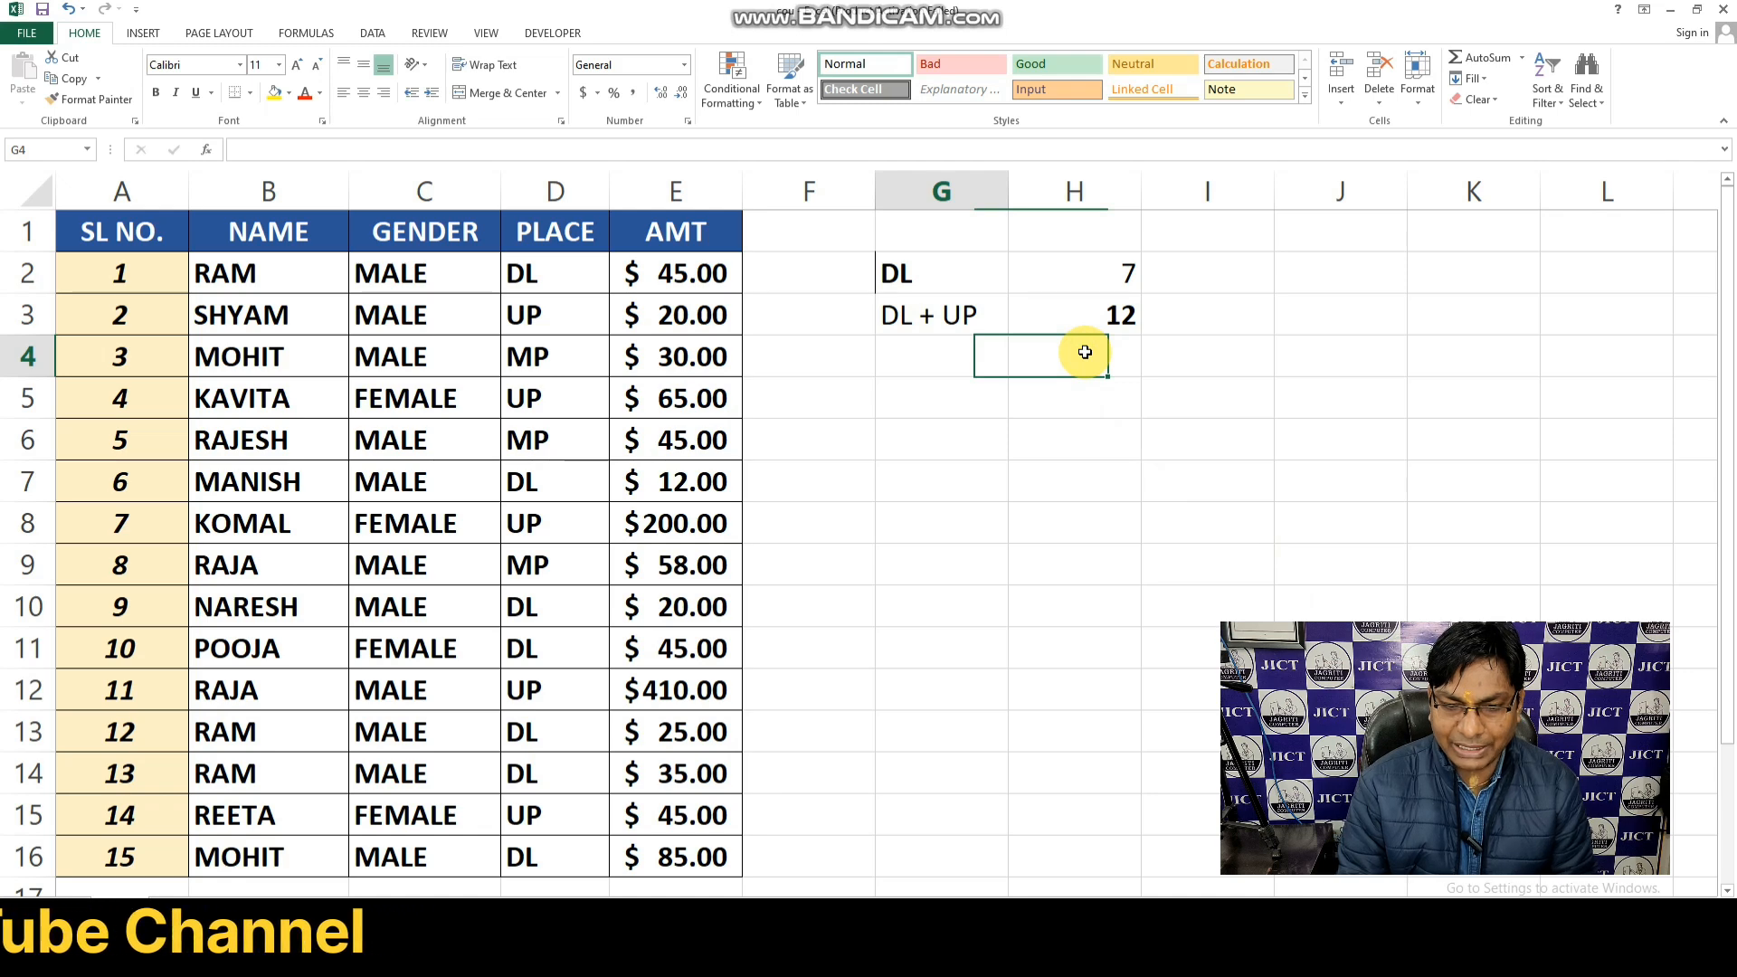
pyautogui.write('>100')
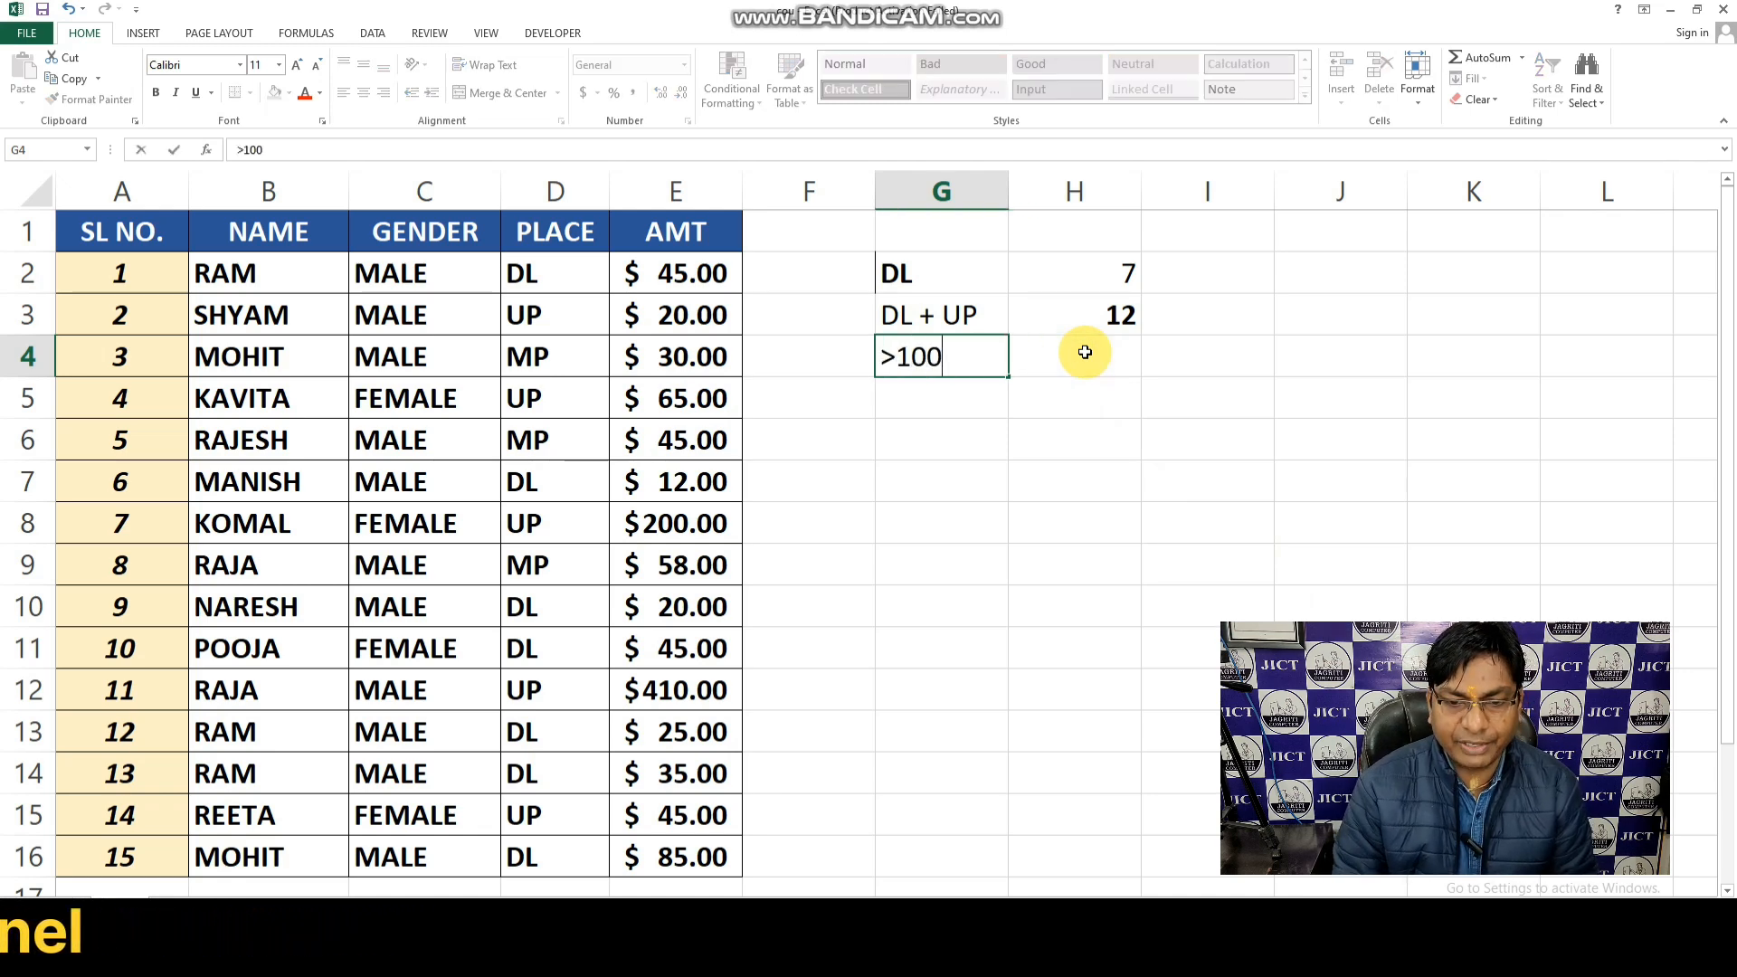
pyautogui.press('Return')
# Count the amounts above 100 in H4 with =COUNTIF(E1:E16,">100") and check it against rows 8 and 12
pyautogui.click(1085, 352)
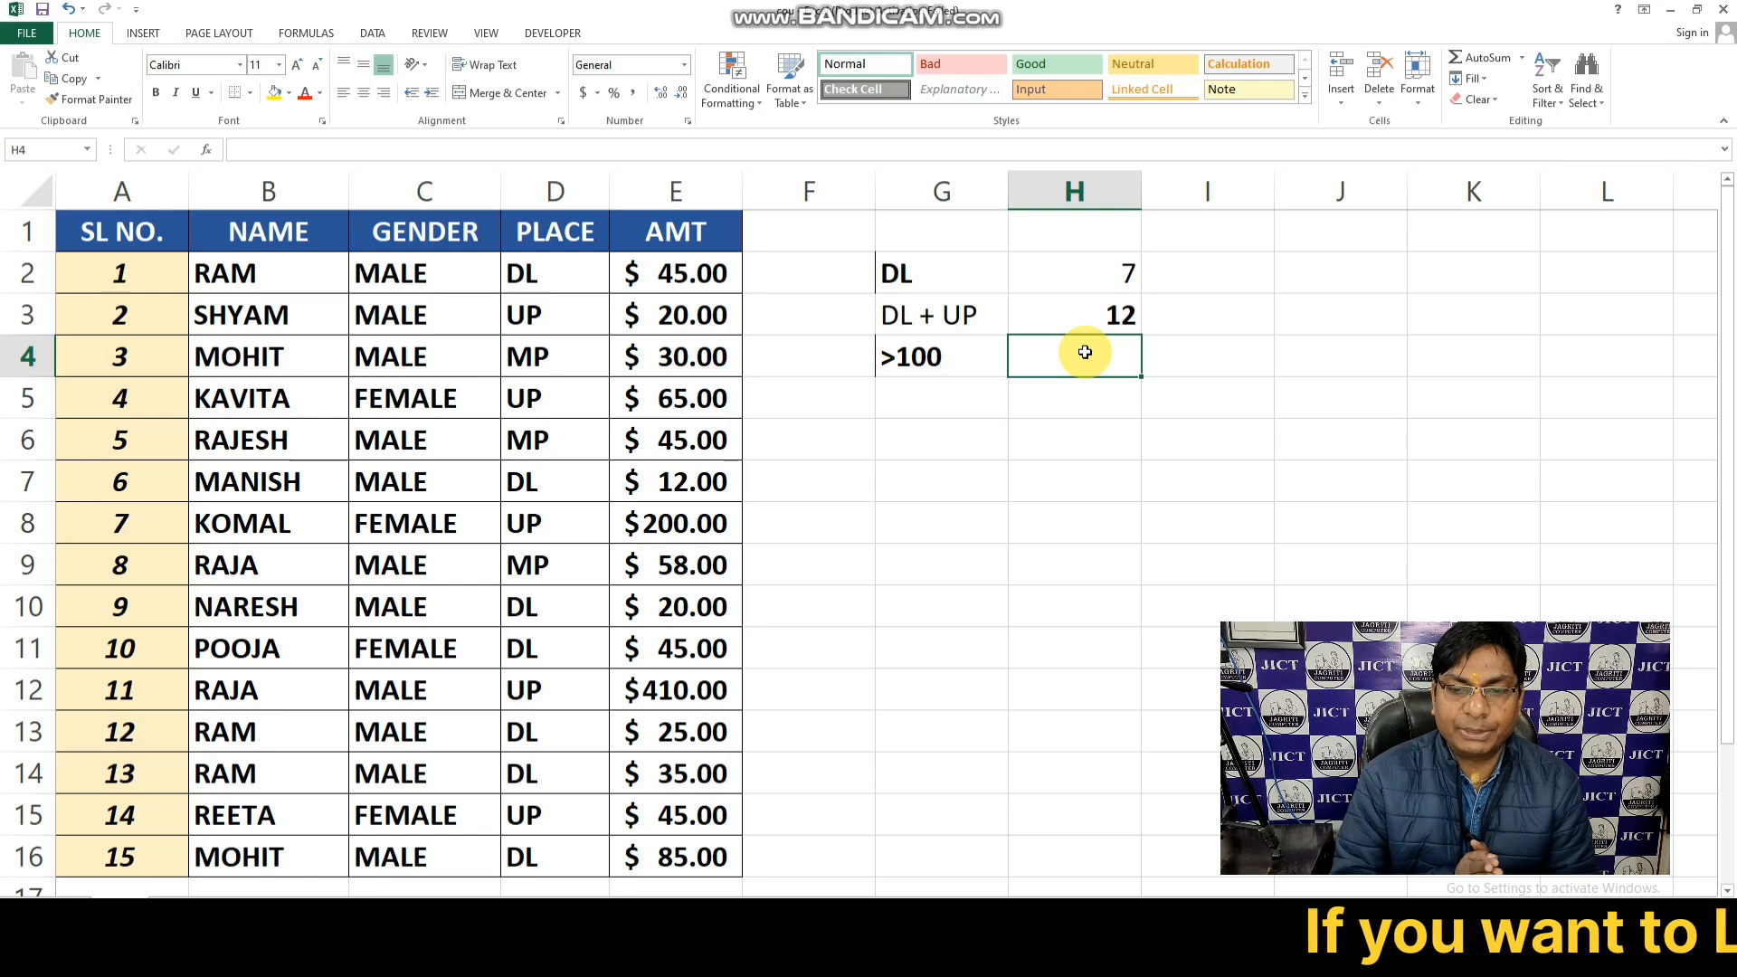
pyautogui.moveTo(691, 237); pyautogui.dragTo(690, 851)
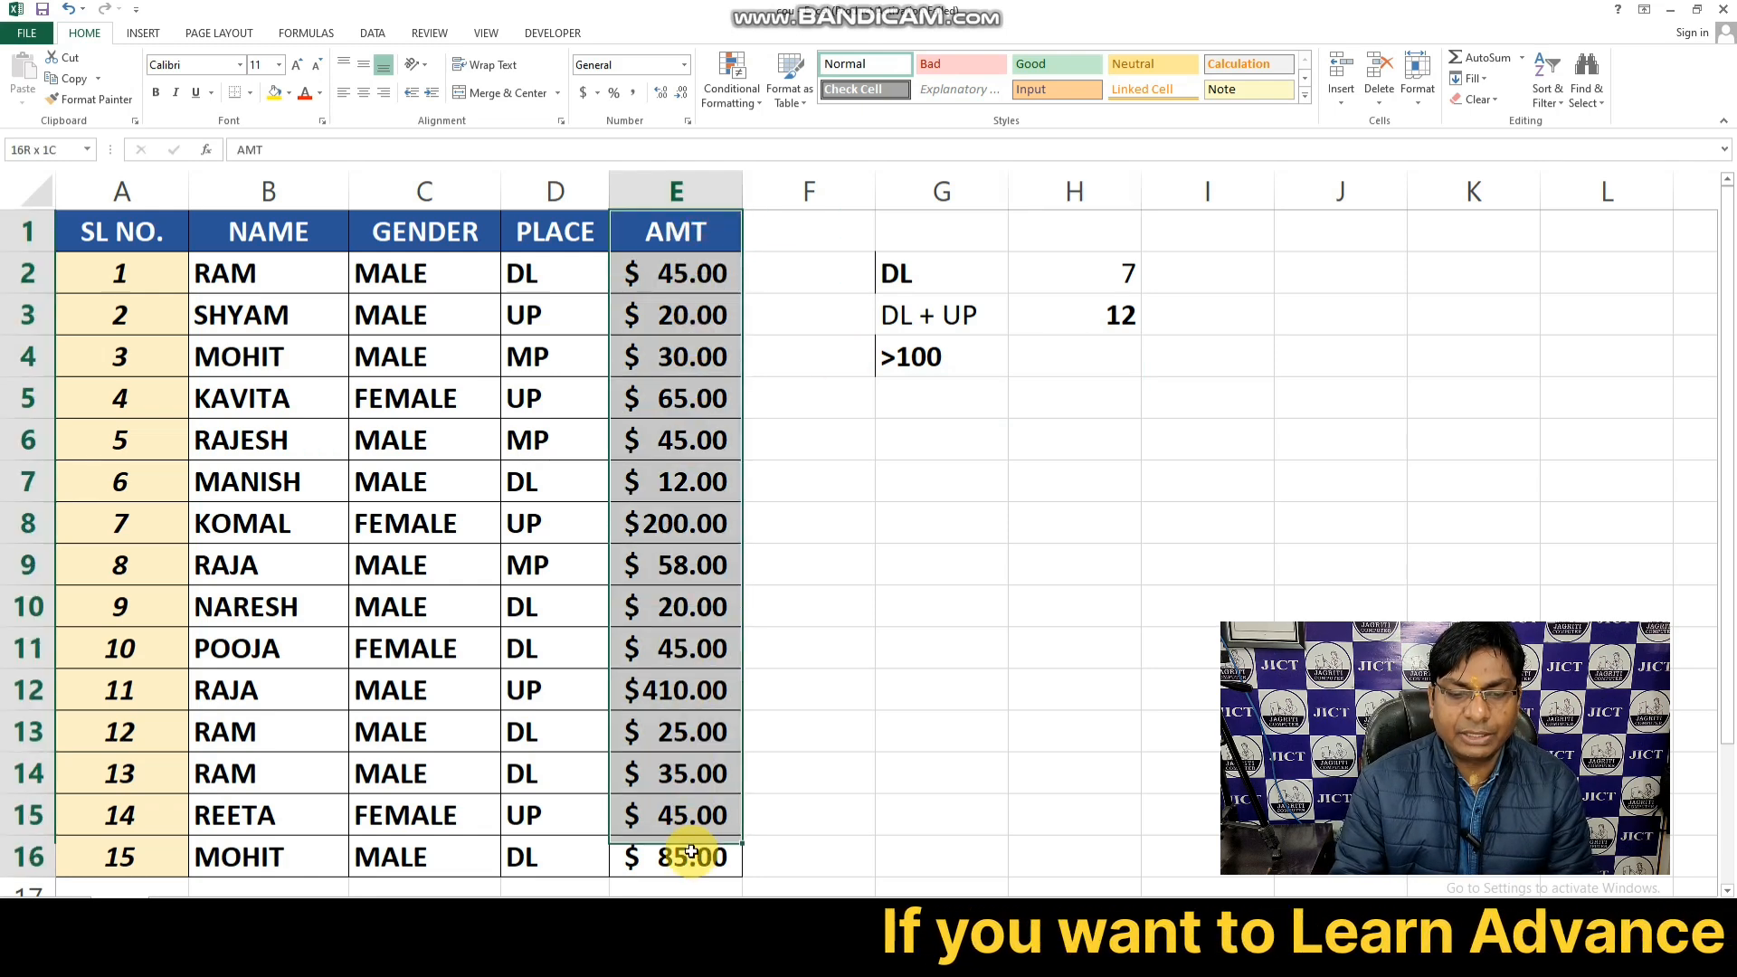
pyautogui.click(1048, 351)
pyautogui.write('=')
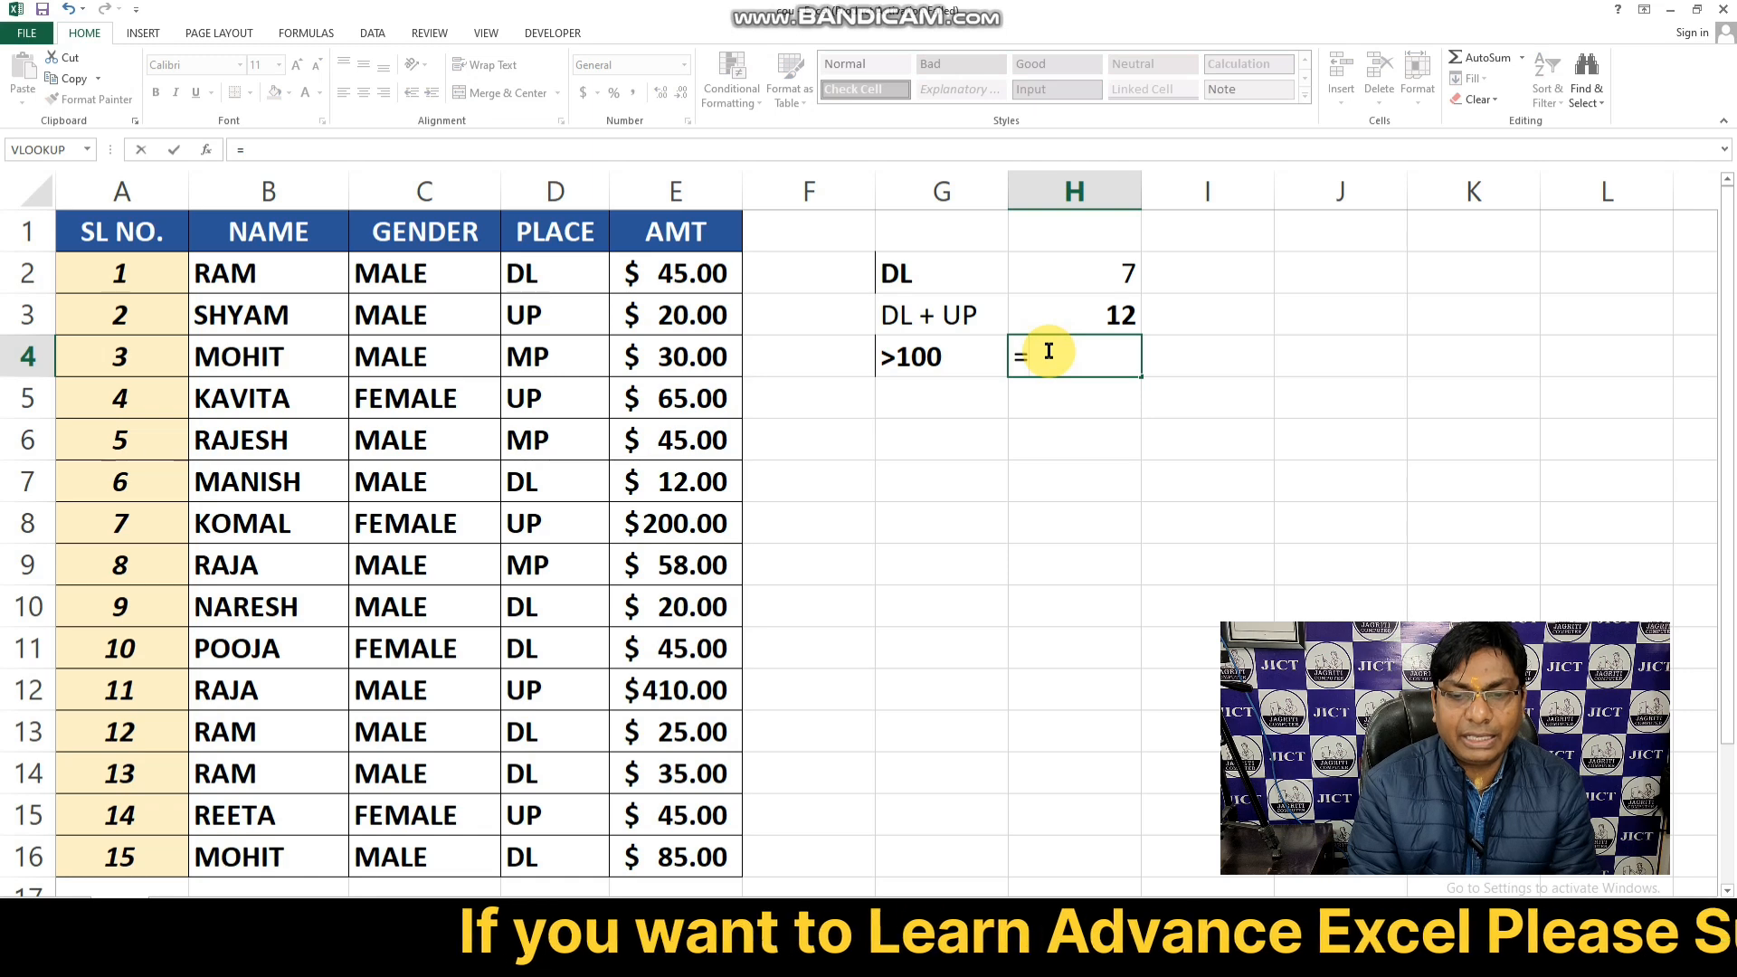
pyautogui.write('COUNTIF(')
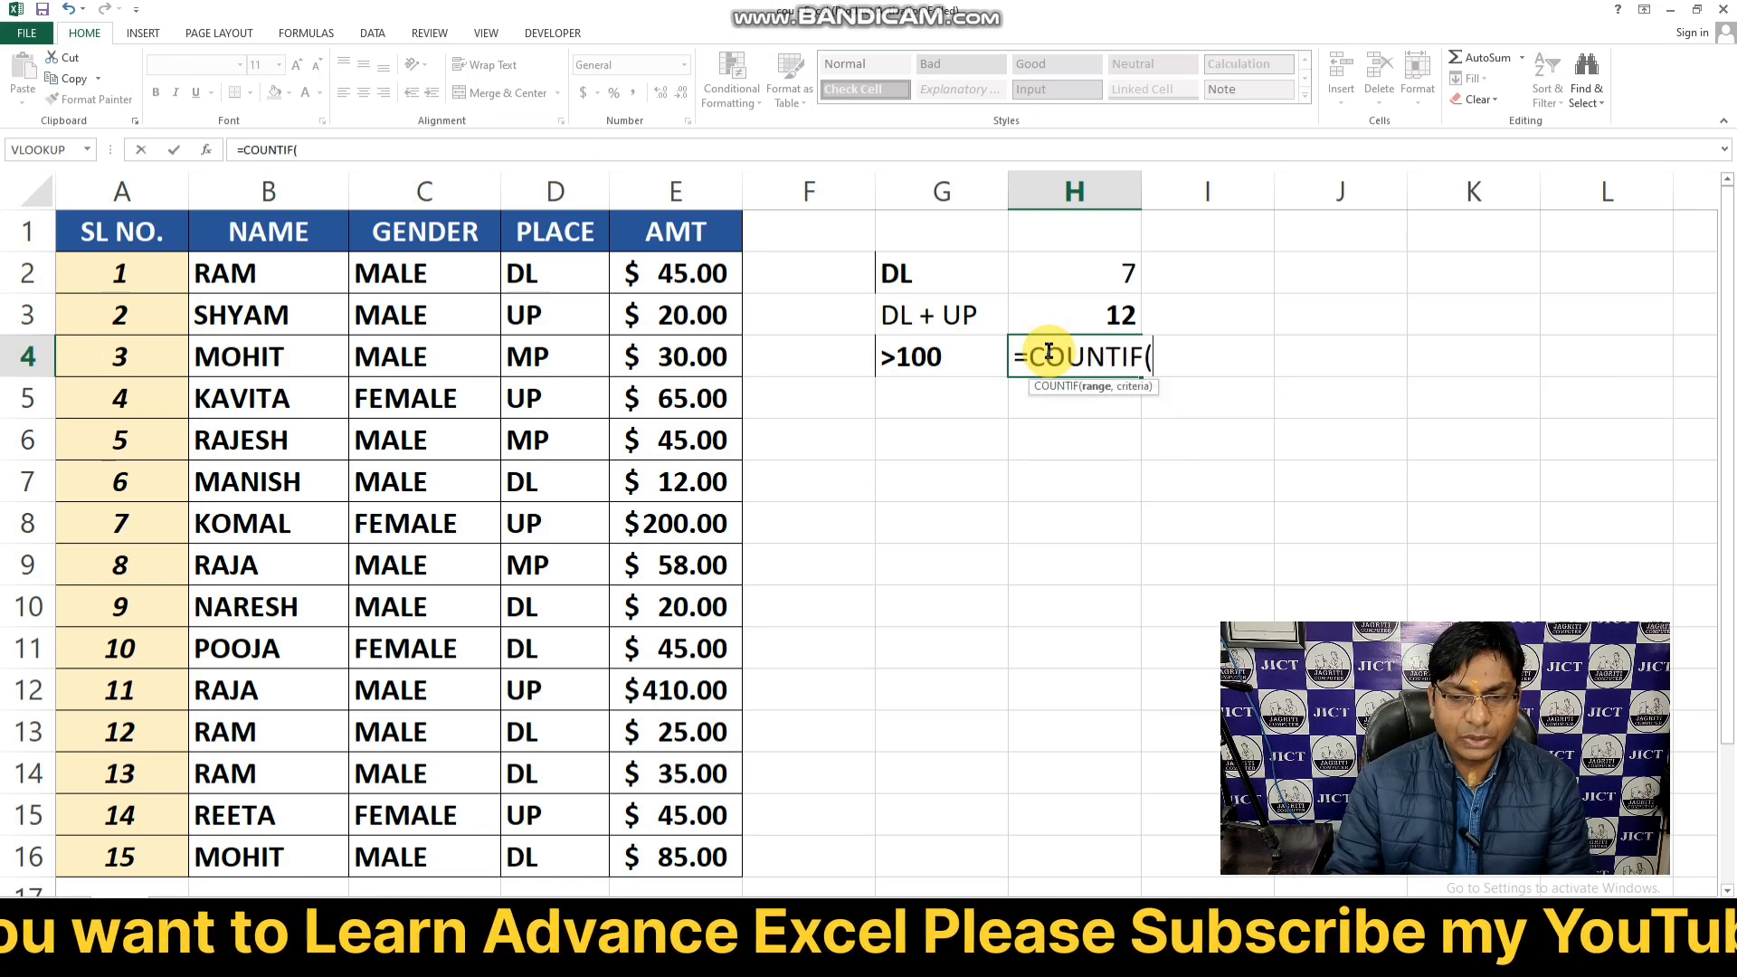
pyautogui.moveTo(714, 243); pyautogui.dragTo(698, 859)
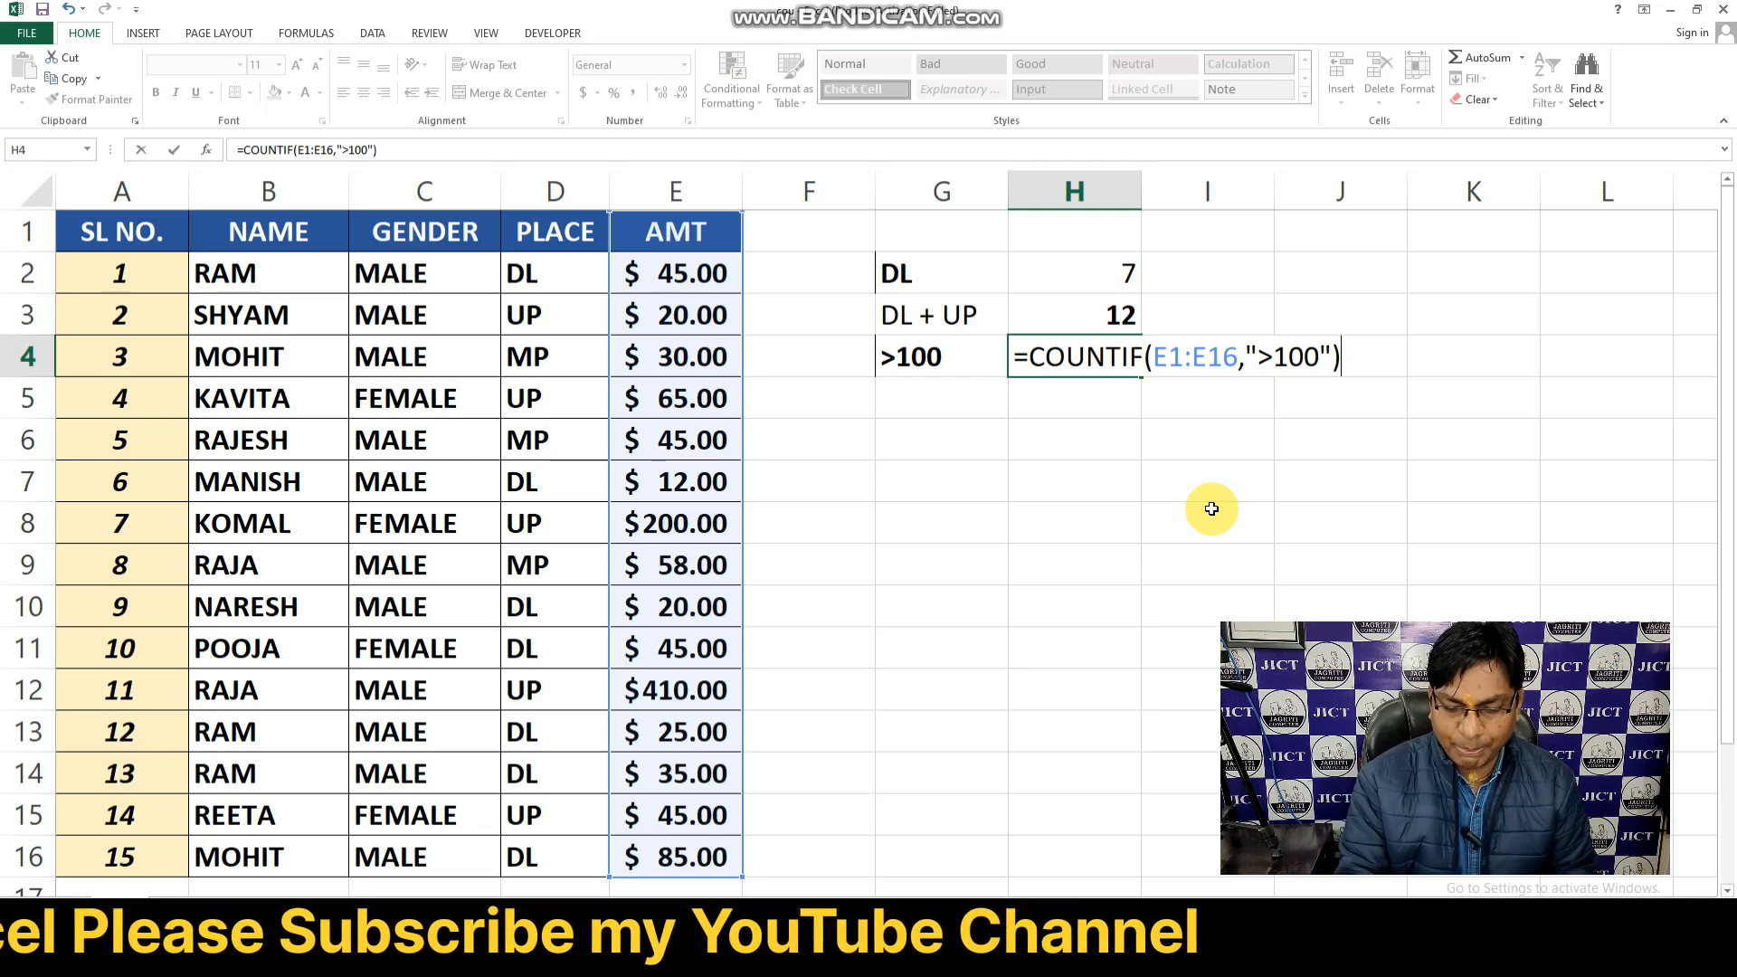
pyautogui.hotkey('ctrl', 'Return')
pyautogui.press('Return')
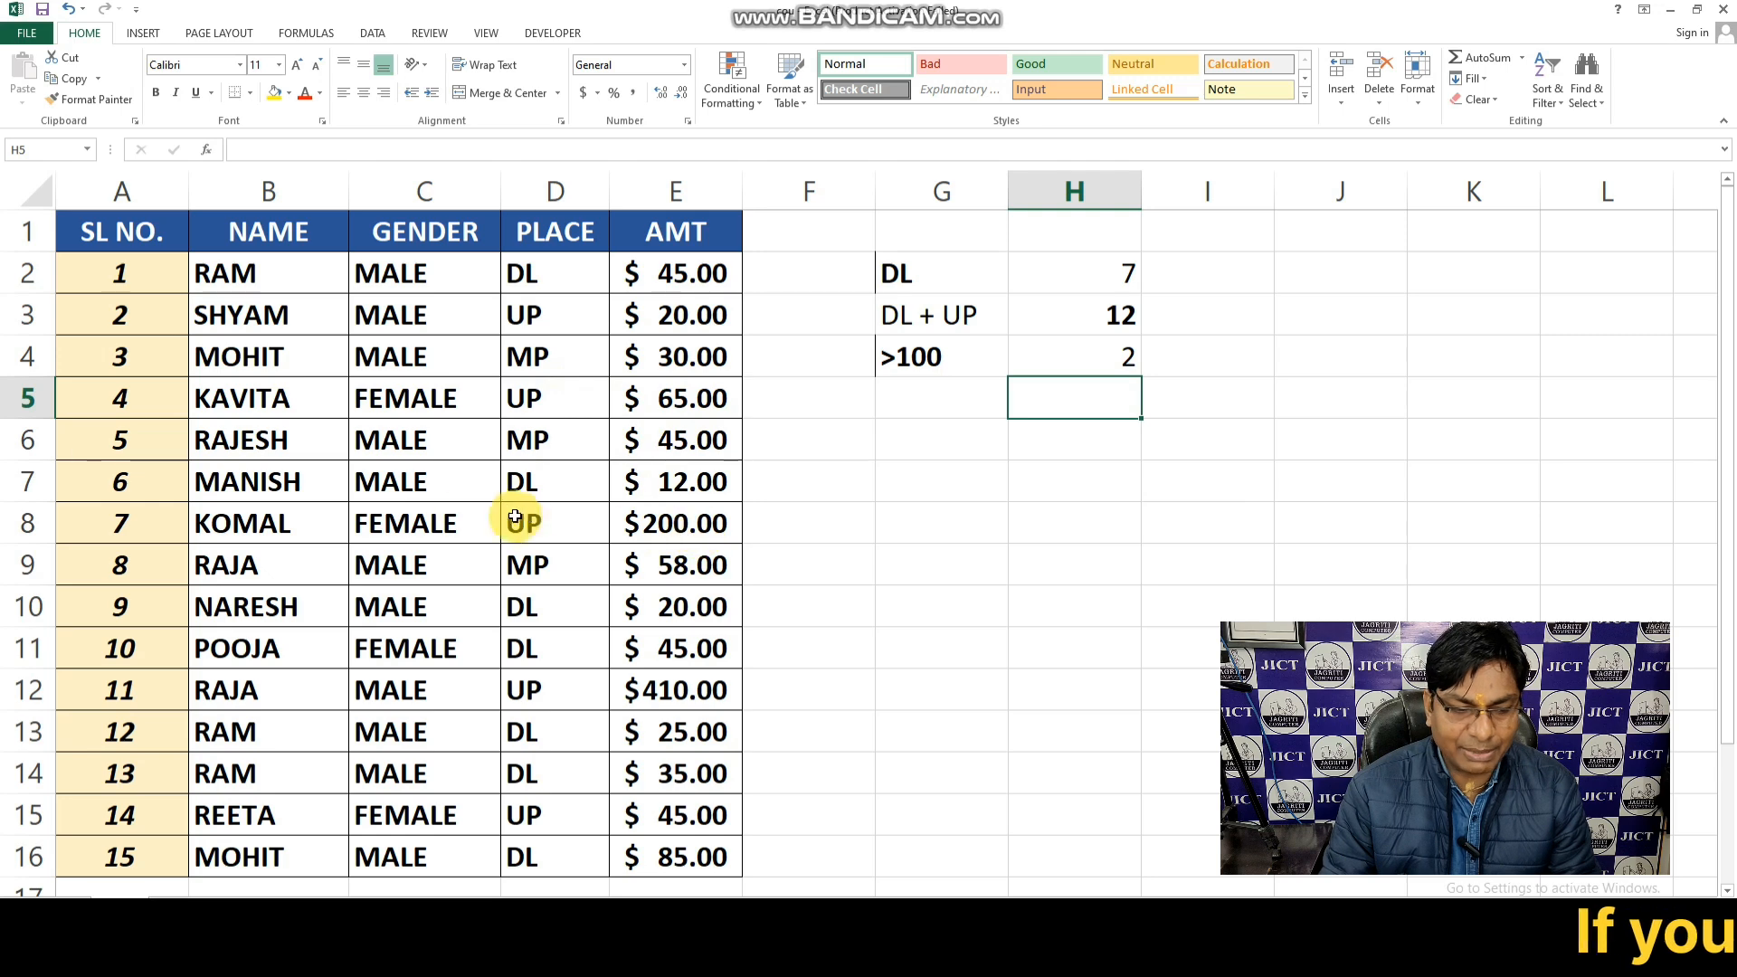
pyautogui.moveTo(41, 524); pyautogui.dragTo(649, 524)
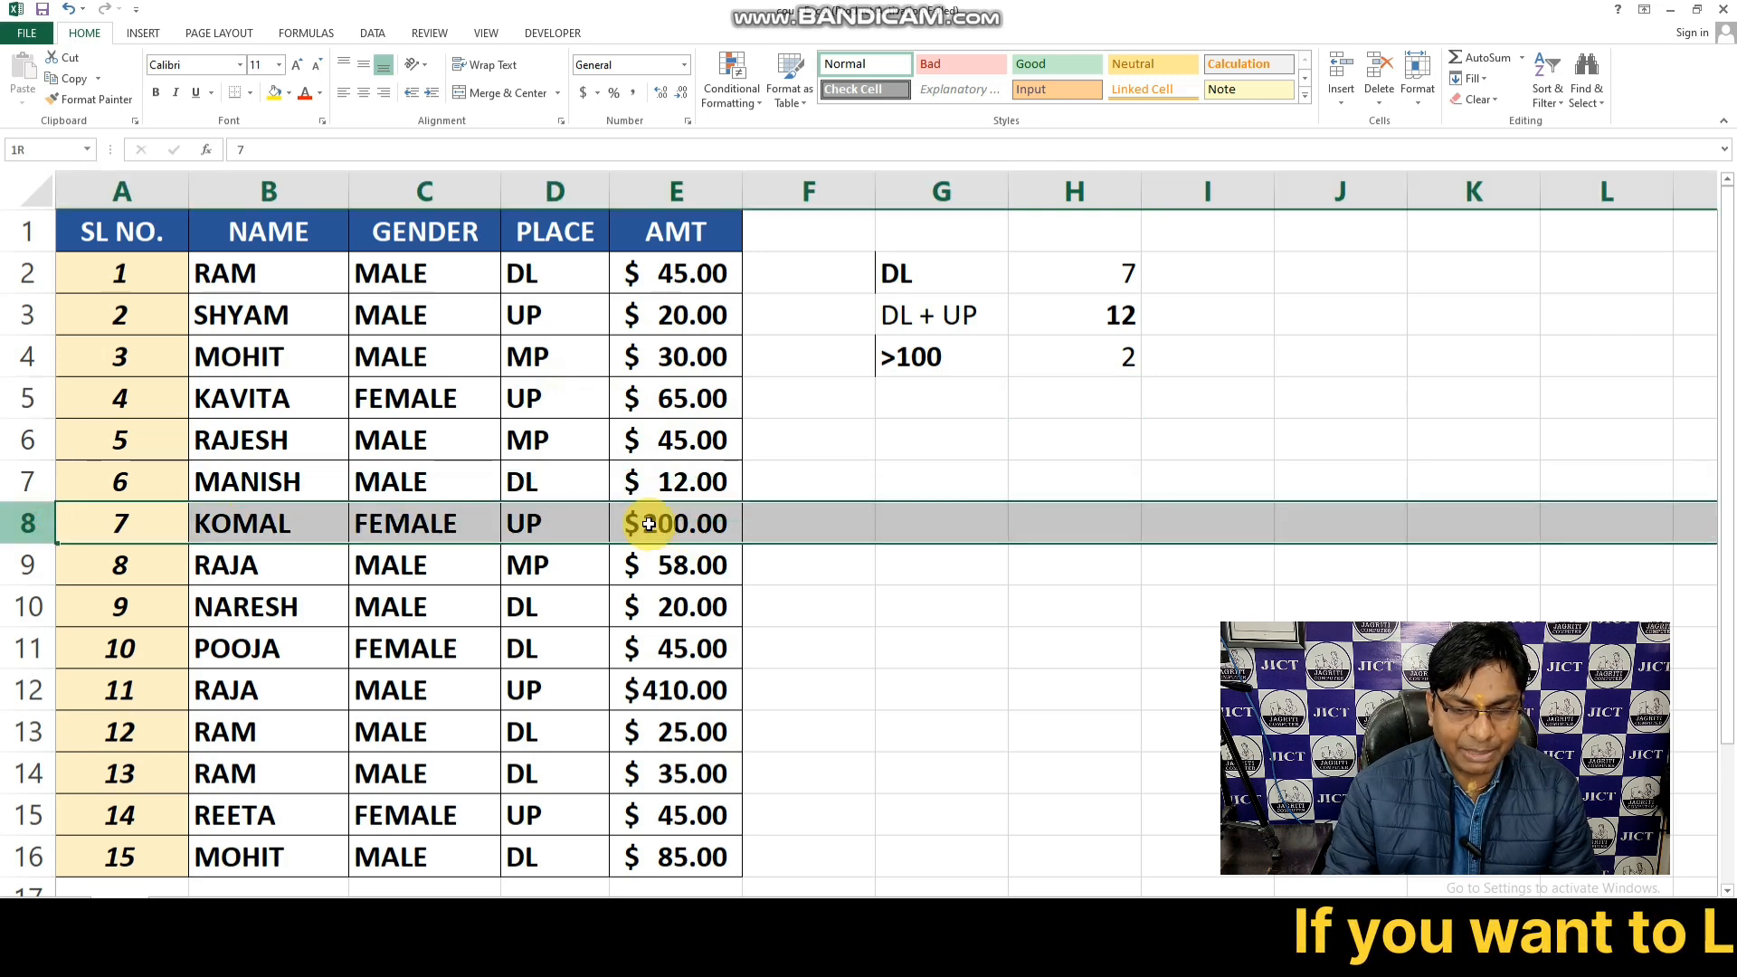
pyautogui.click(19, 689)
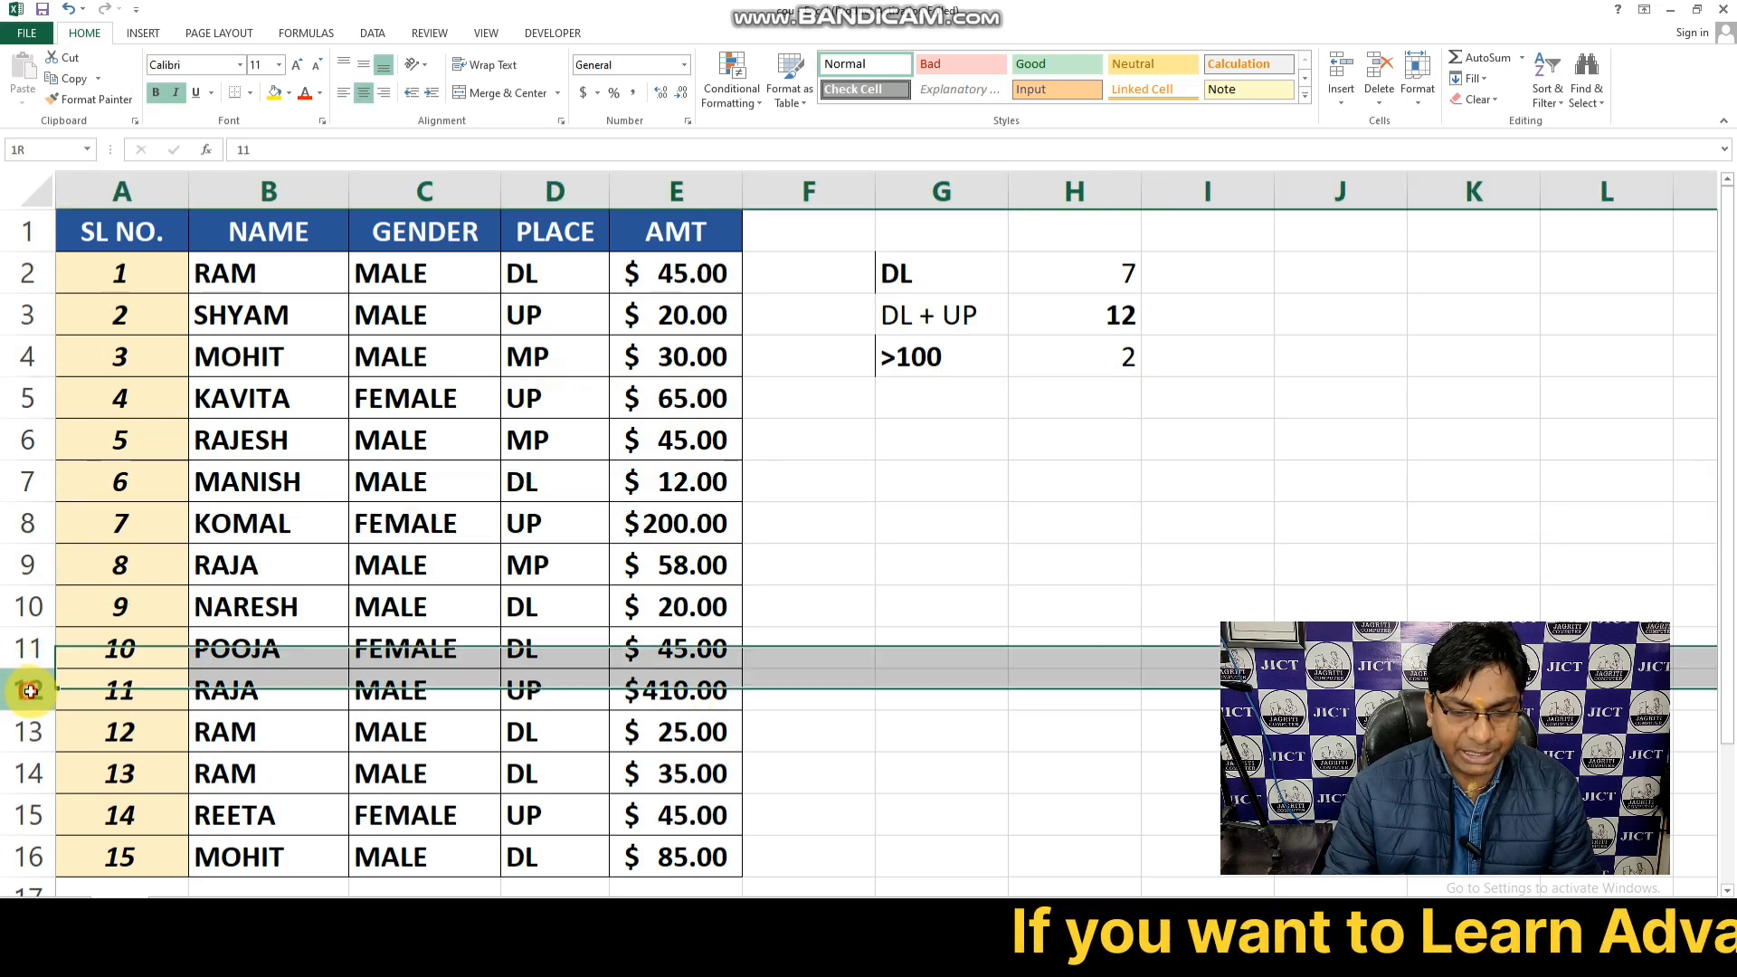
# Enter the label <100 in cell G5
pyautogui.click(1103, 402)
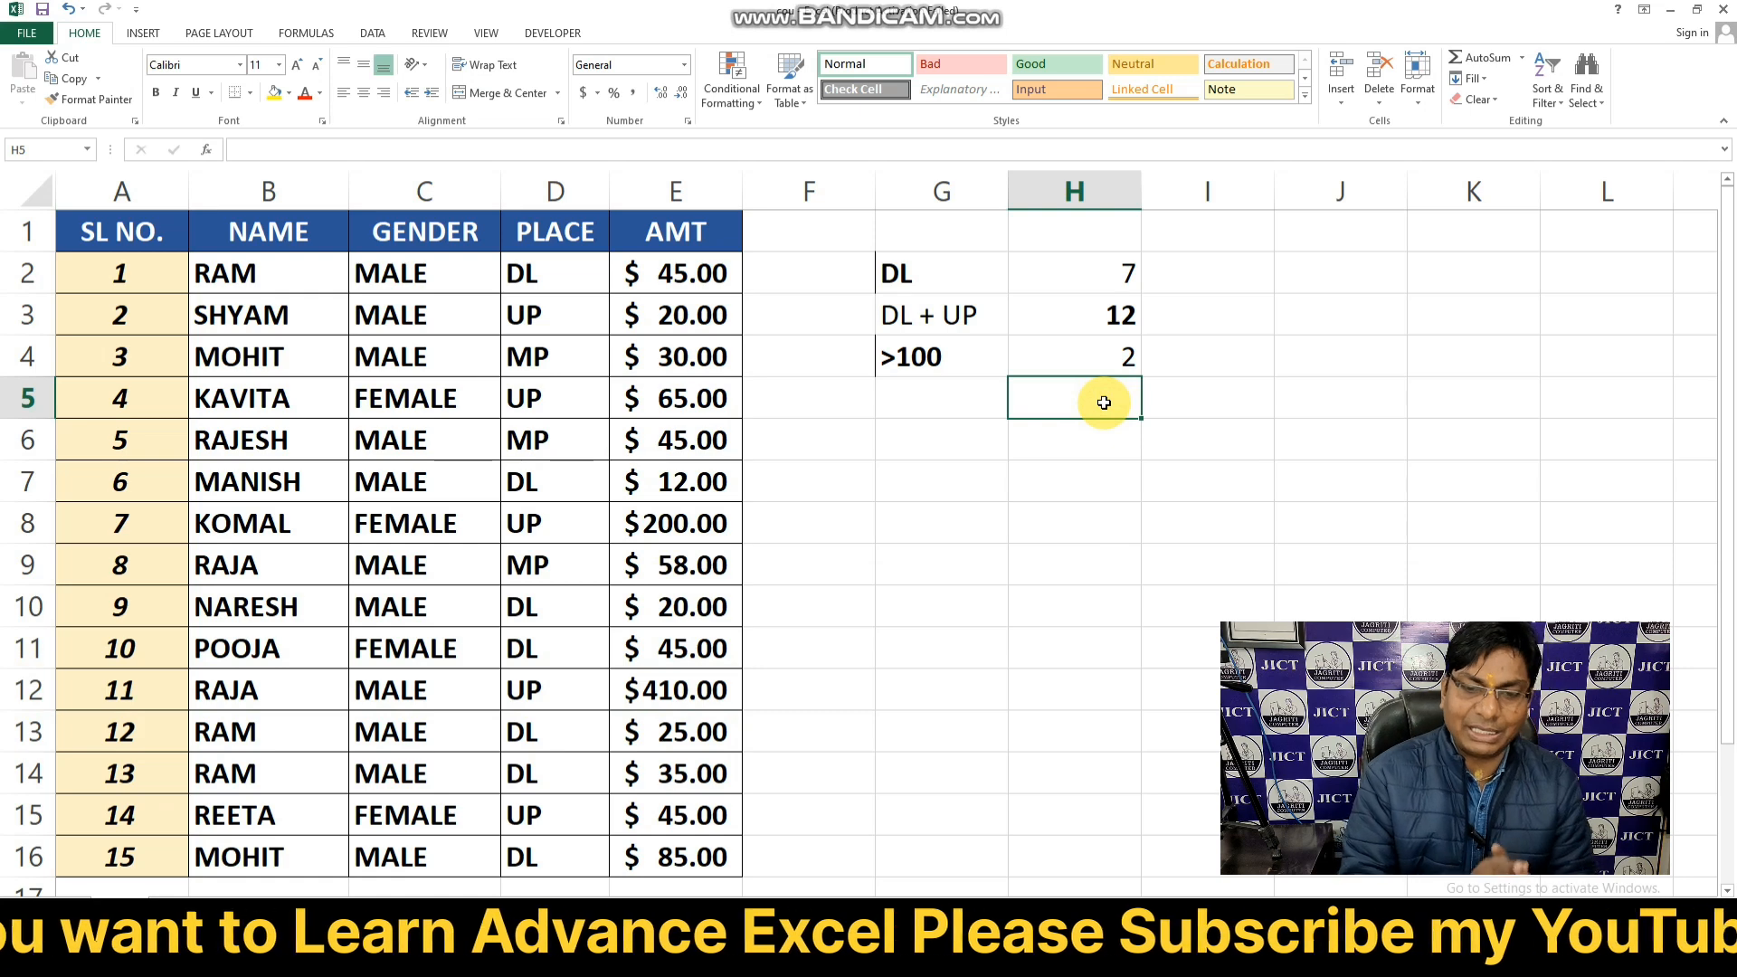
pyautogui.press('Left')
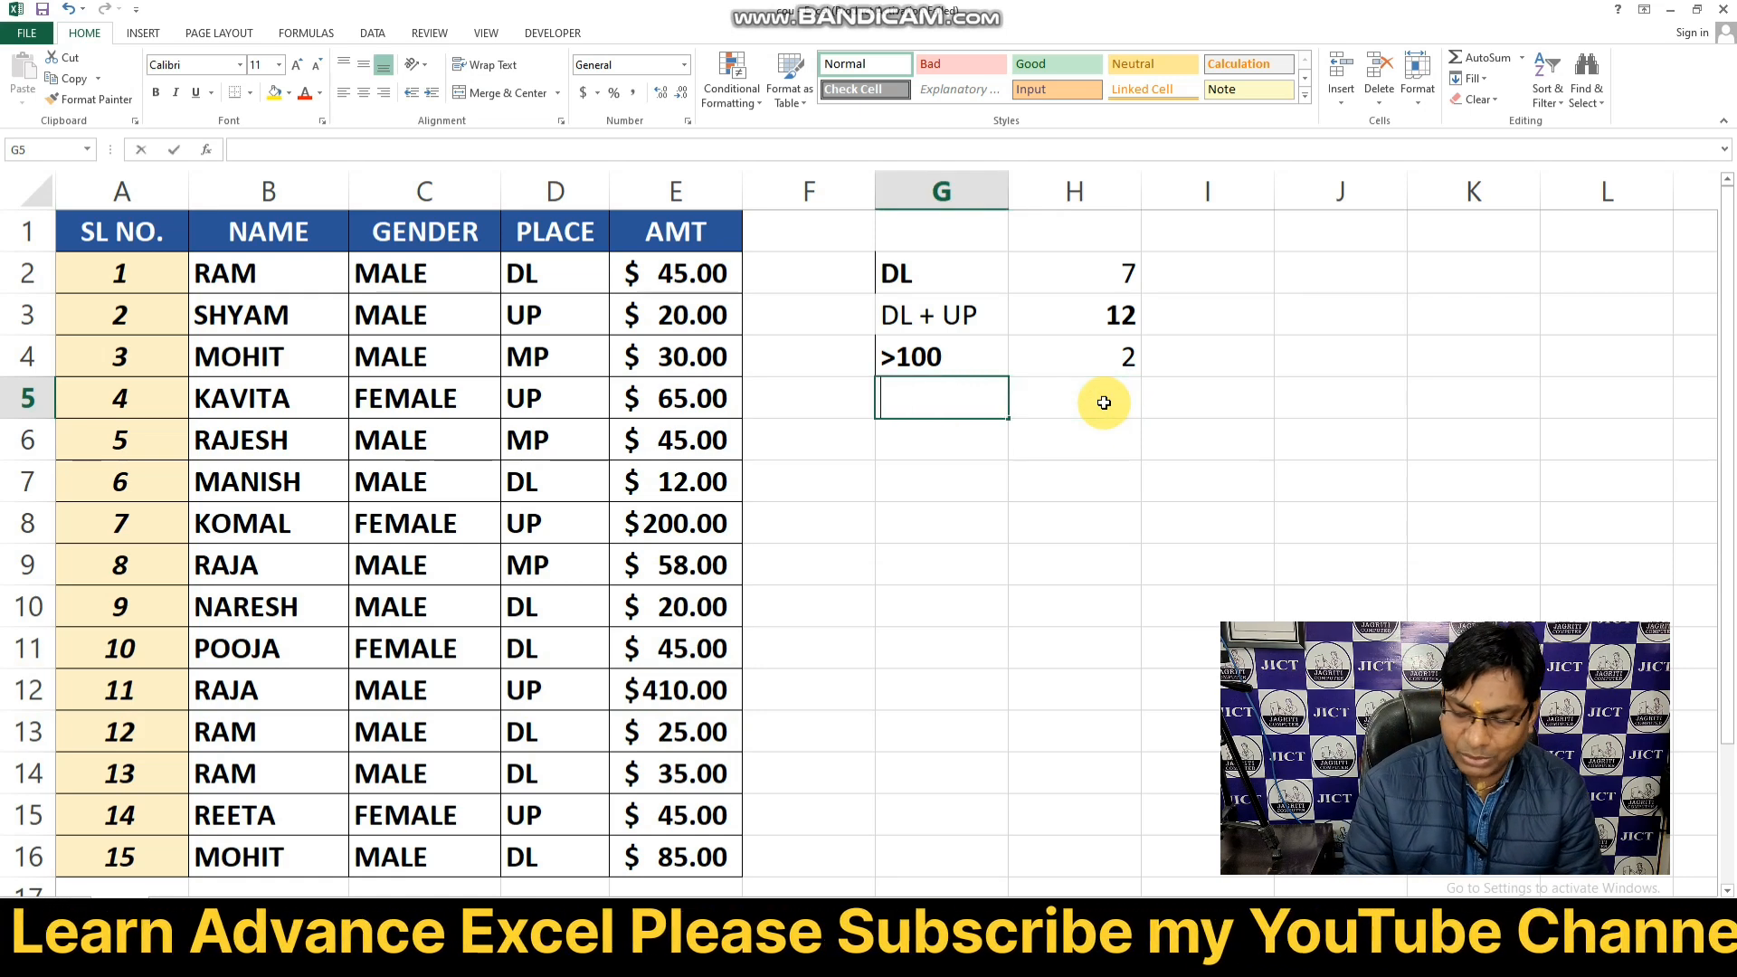
pyautogui.write('<100')
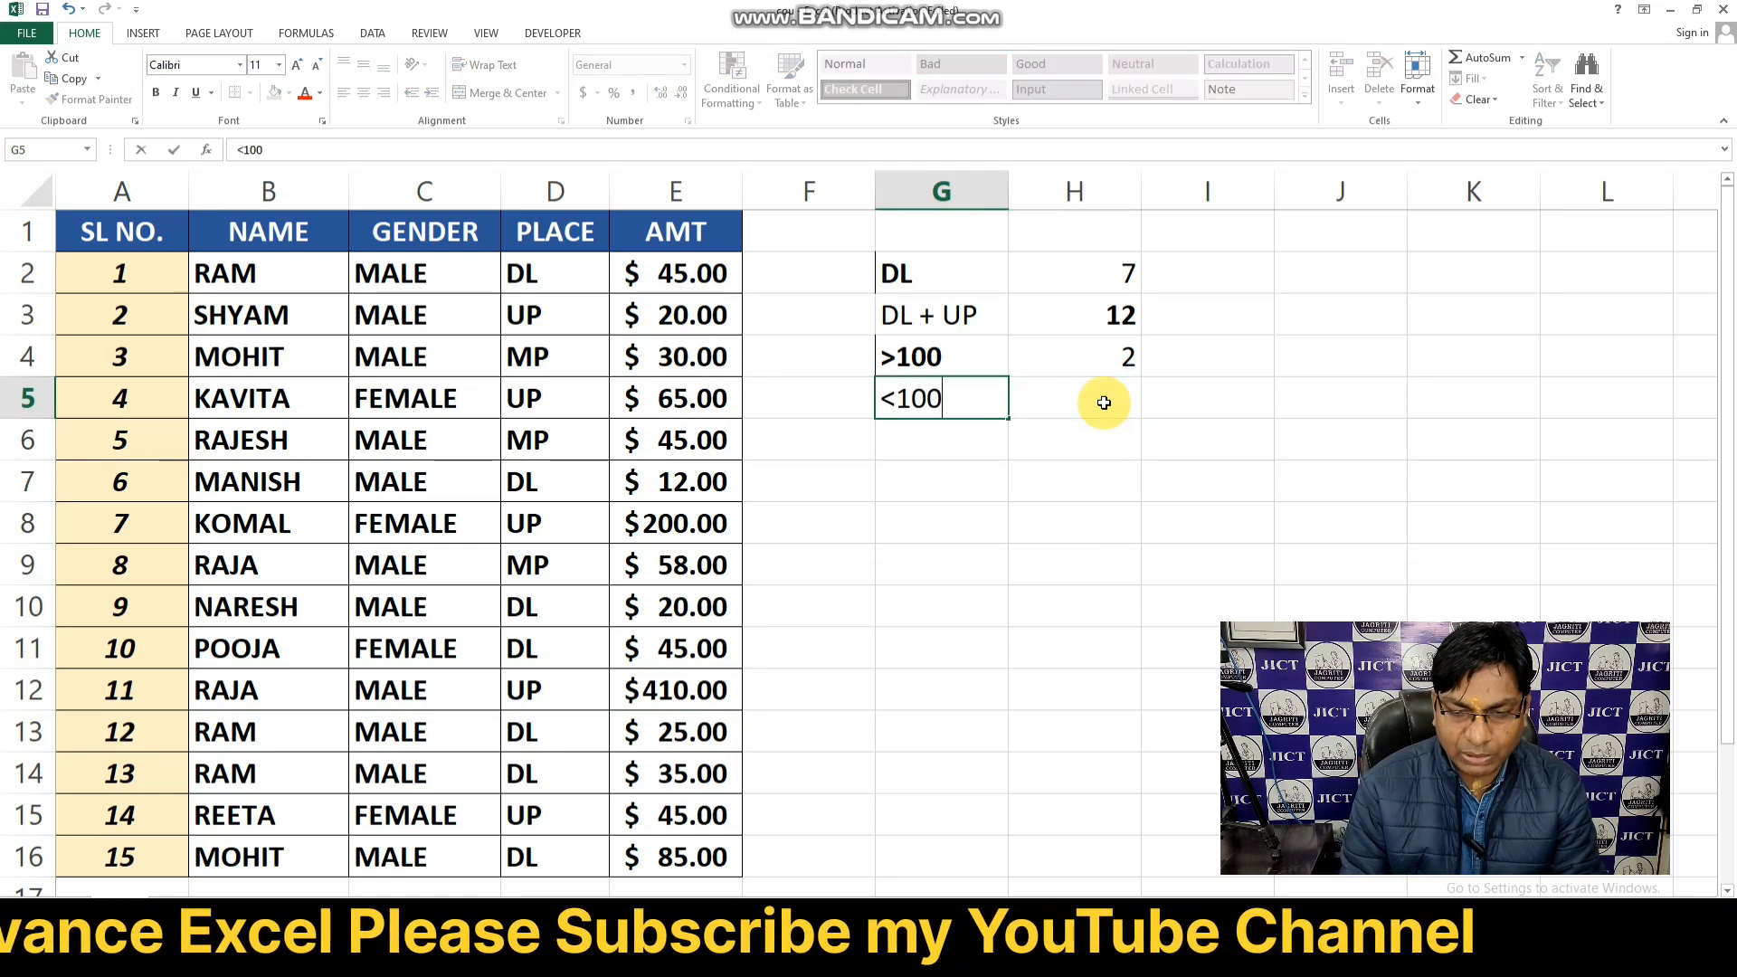
# Count the amounts below 100 in H5 with =COUNTIF(E1:E16,"<100")
pyautogui.click(1103, 403)
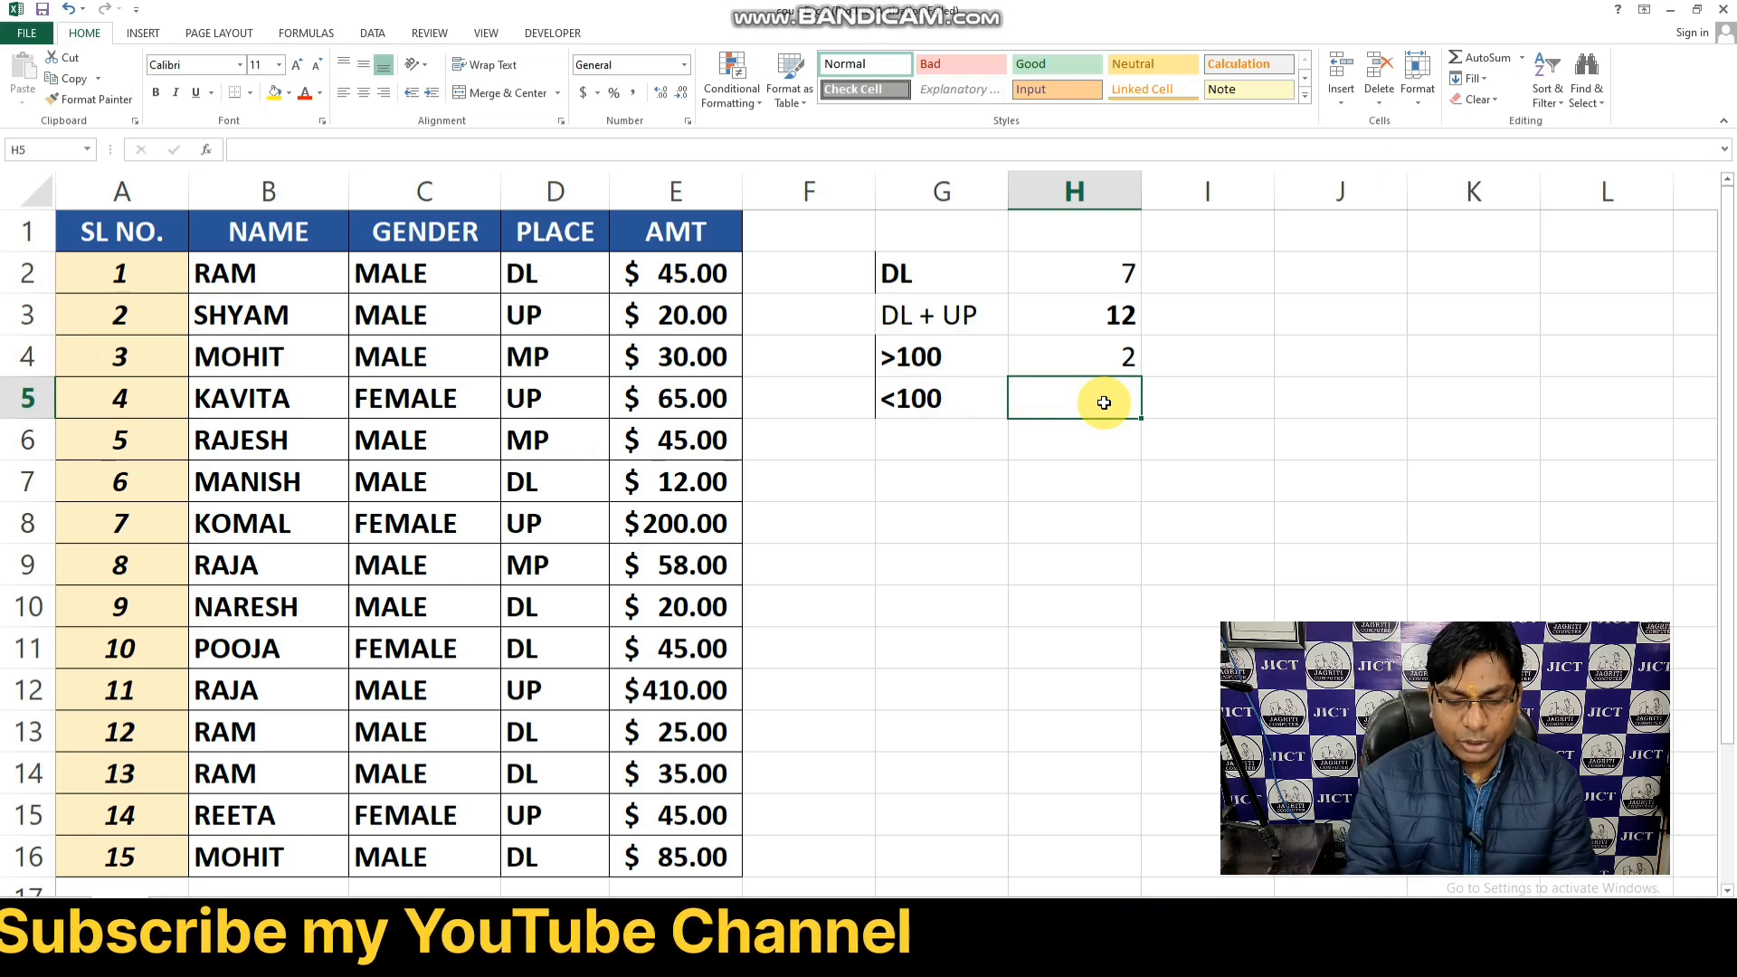
pyautogui.write('=COU')
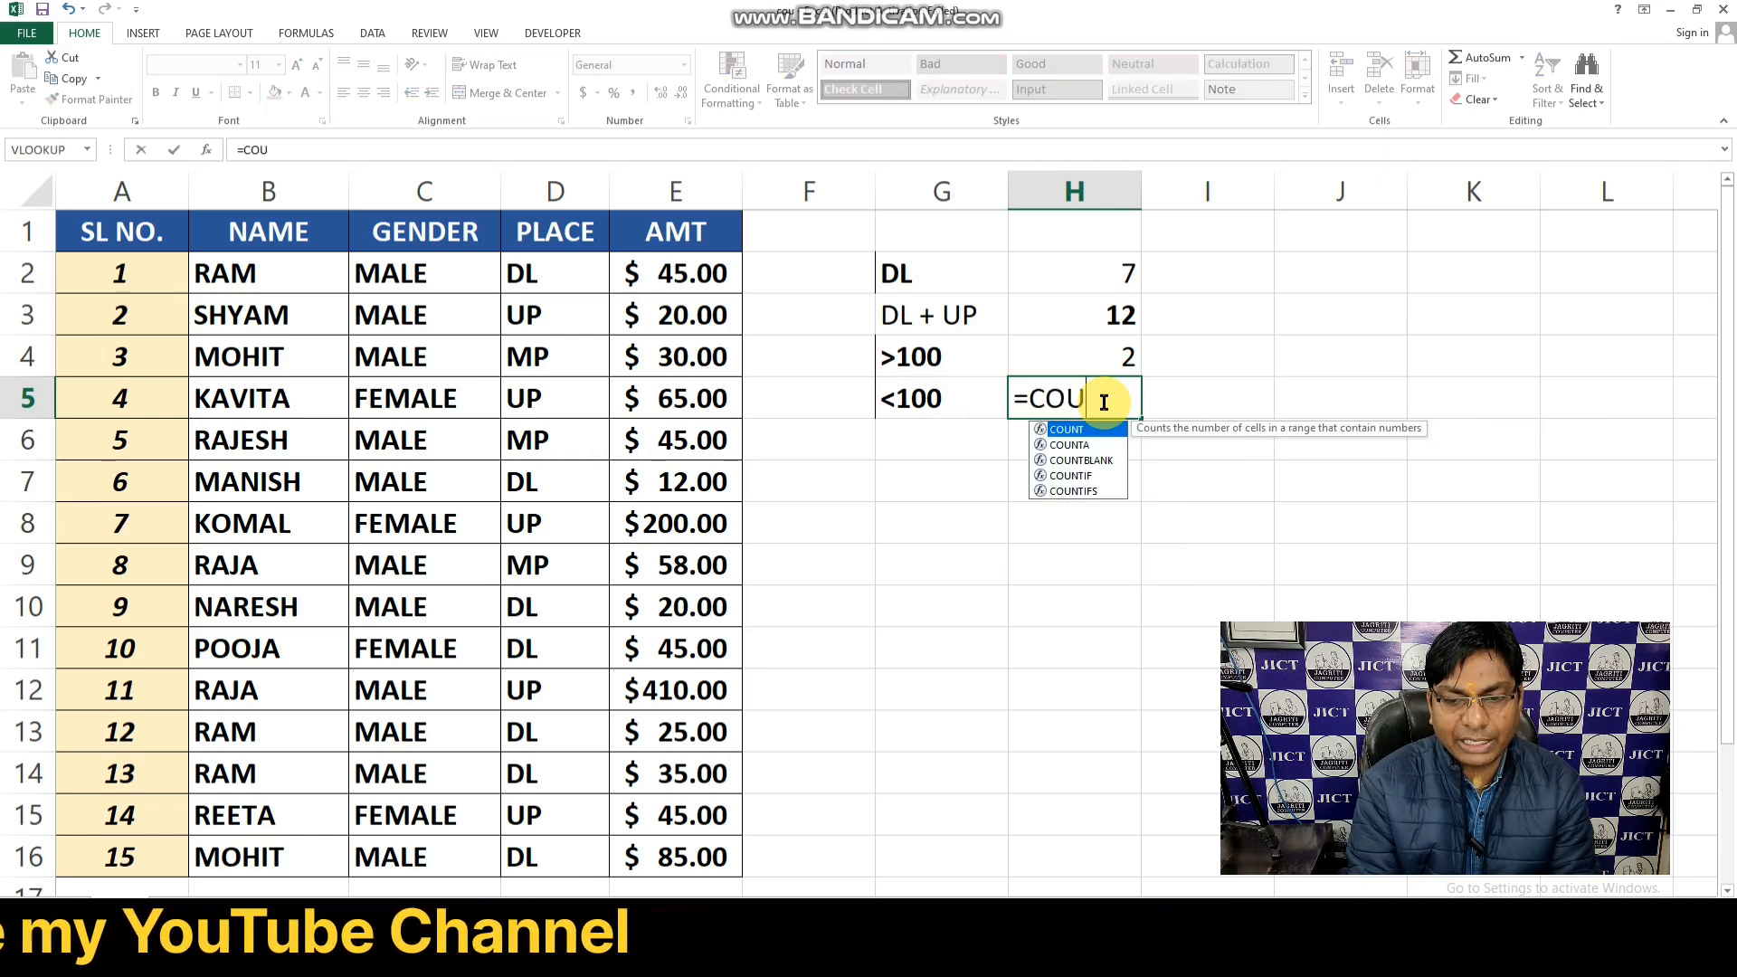
pyautogui.write('NTIF(')
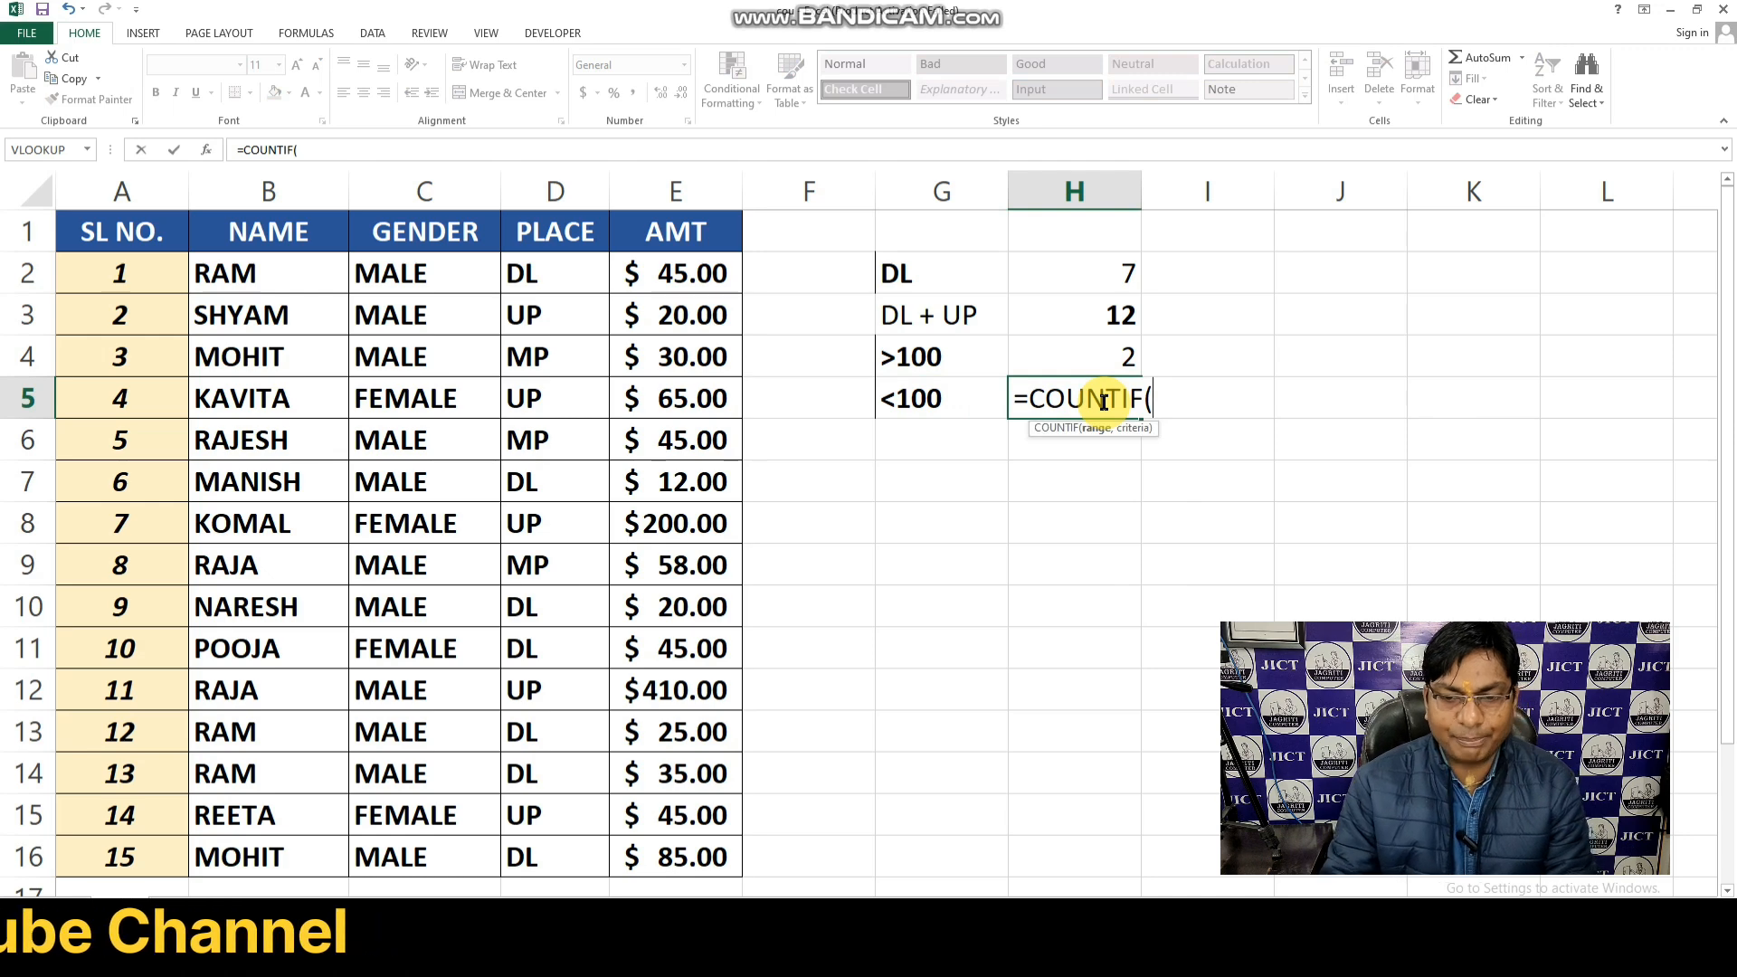
pyautogui.moveTo(700, 314); pyautogui.dragTo(694, 858)
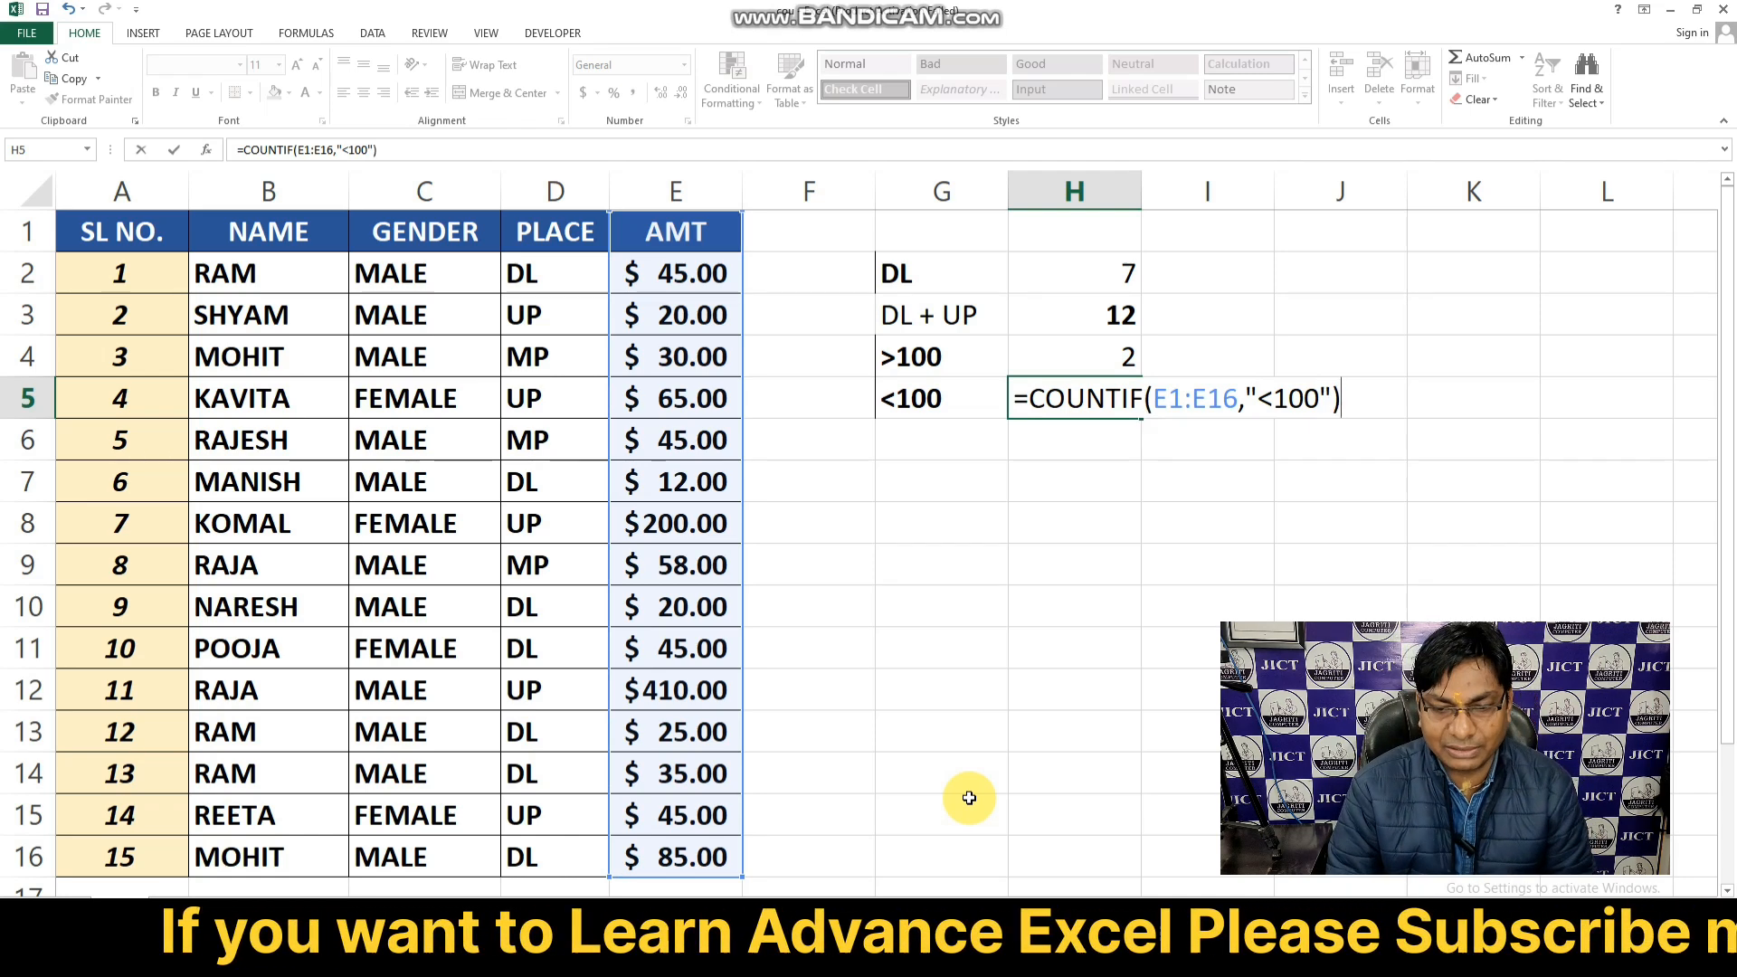
pyautogui.press('Return')
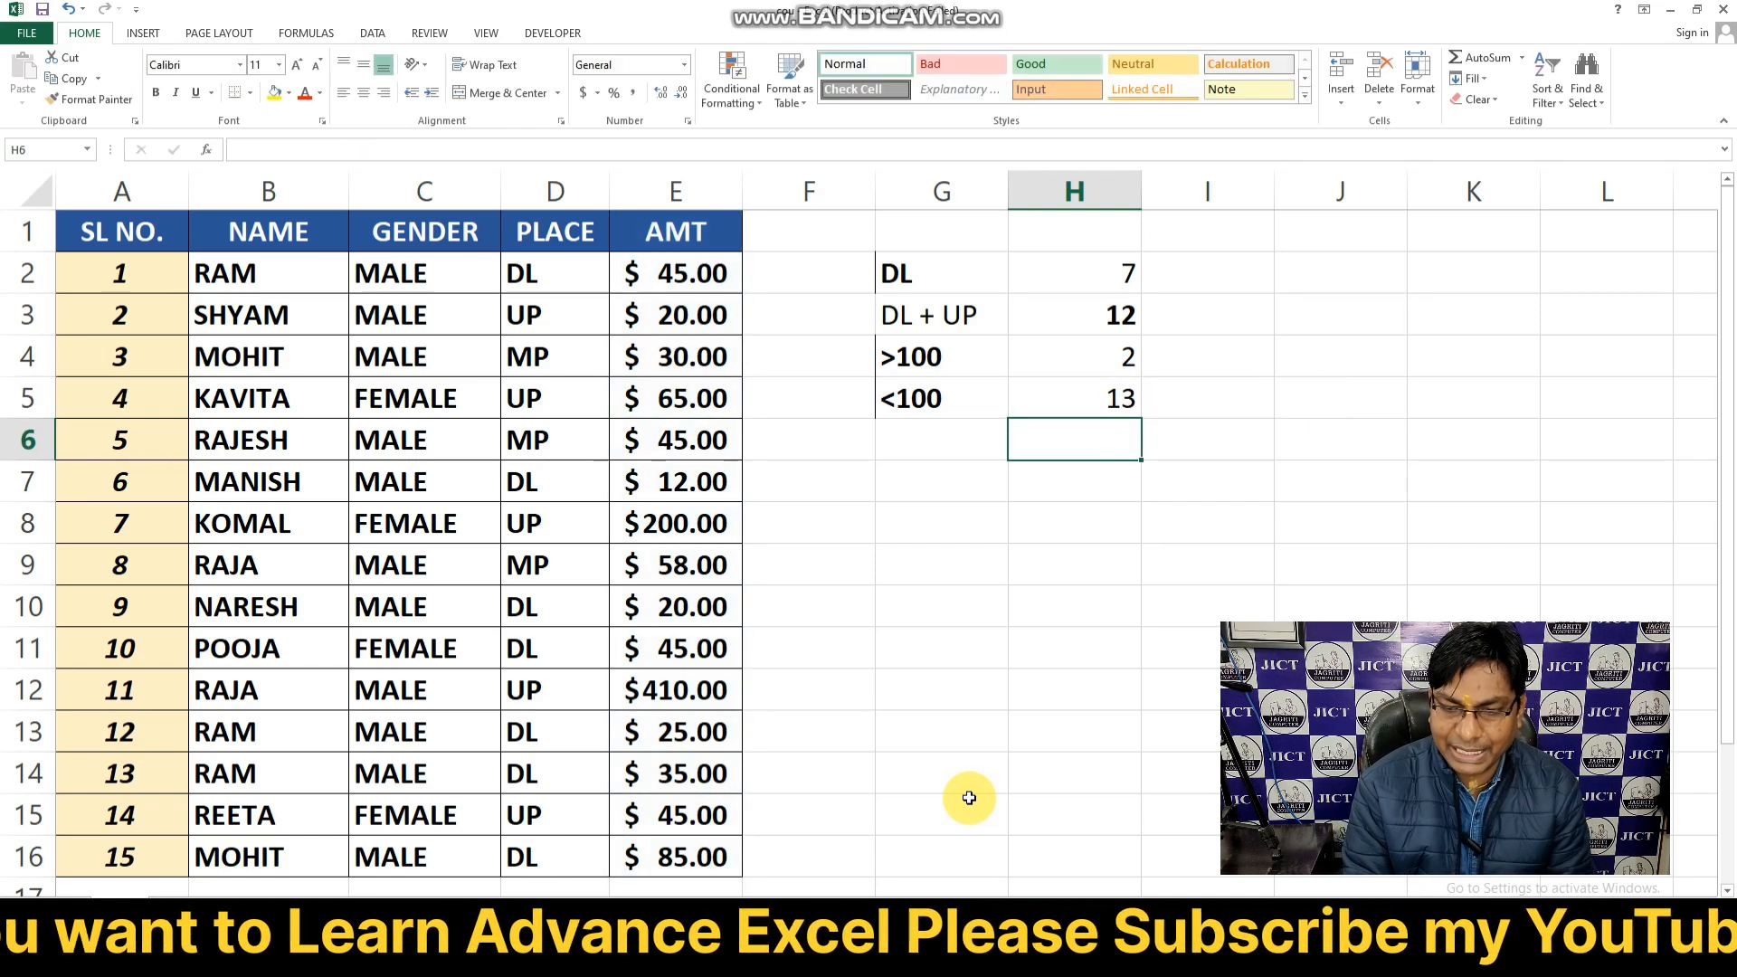
pyautogui.press('Up')
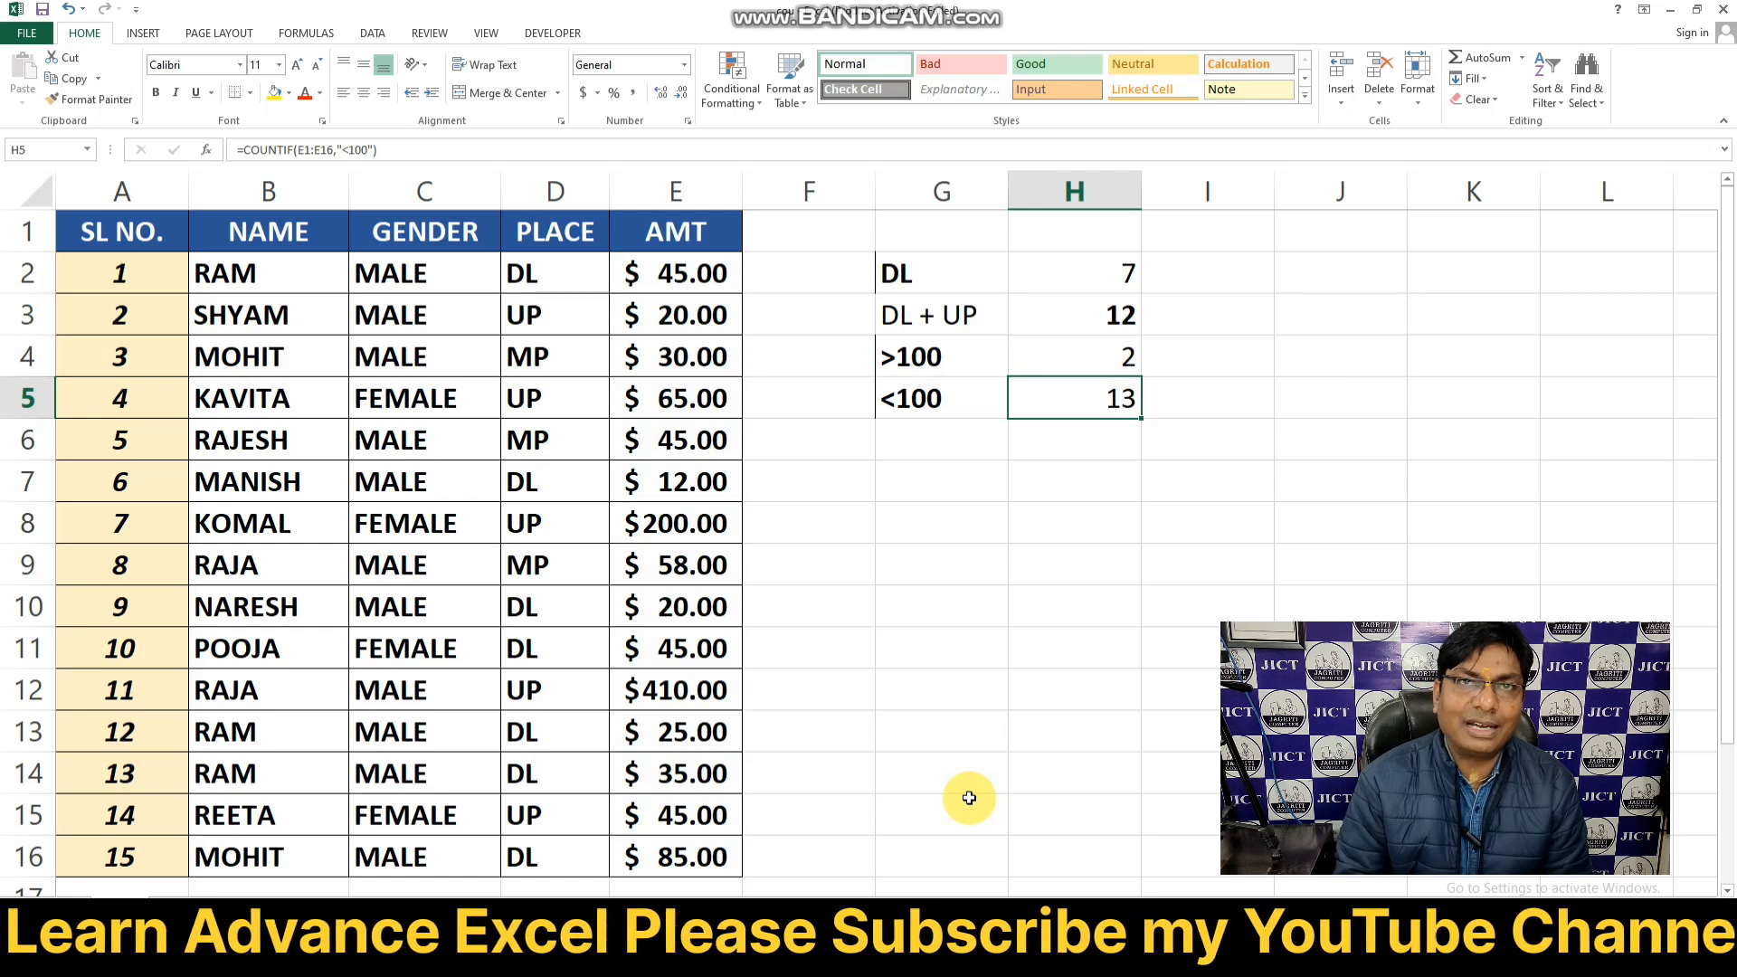